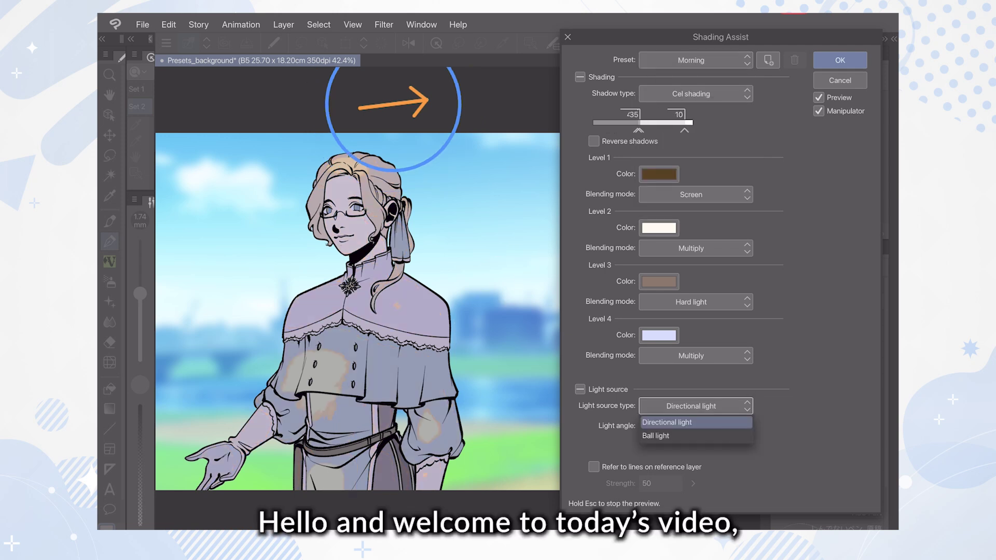
Apply the Simple light shading preset and shift the light source above the character.
drag(477, 121, 477, 112)
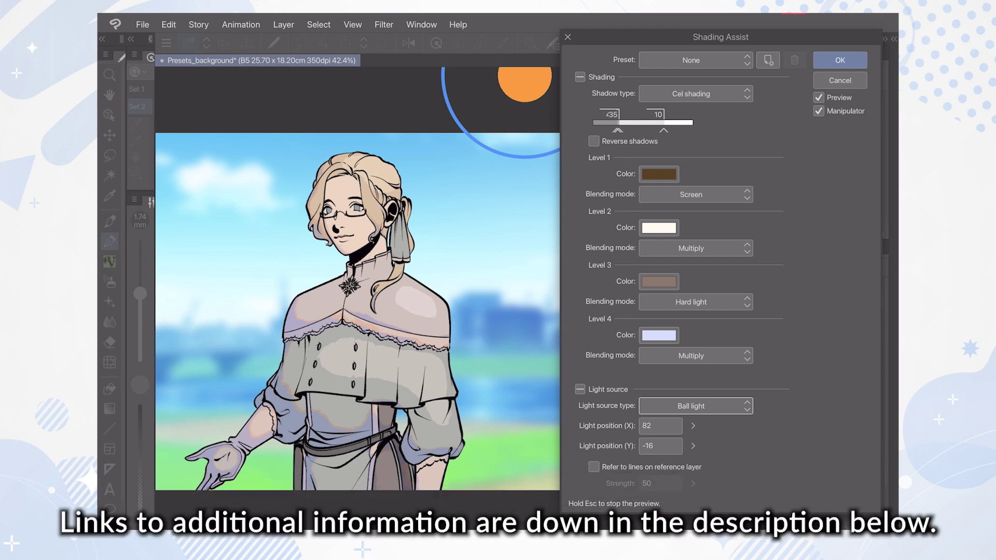
click(695, 60)
click(657, 90)
click(695, 60)
click(659, 184)
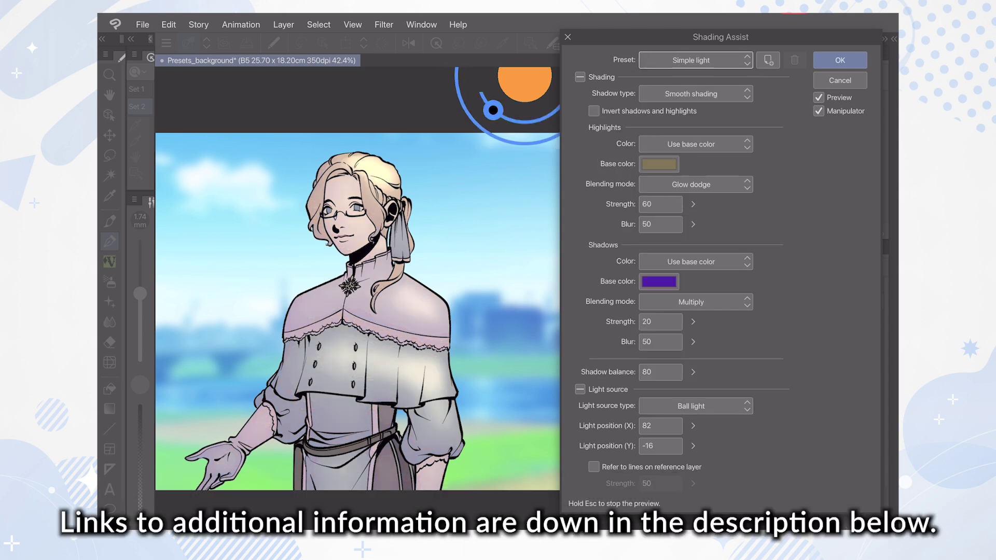
drag(491, 107, 525, 104)
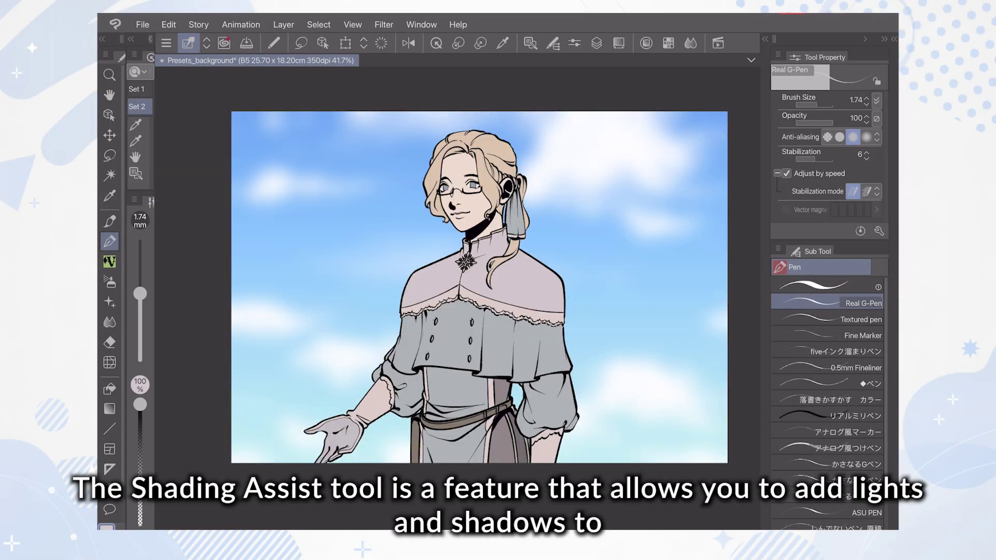
Open Shading Assist for the character's color layer and turn the preview off and on again to compare.
click(168, 24)
click(213, 243)
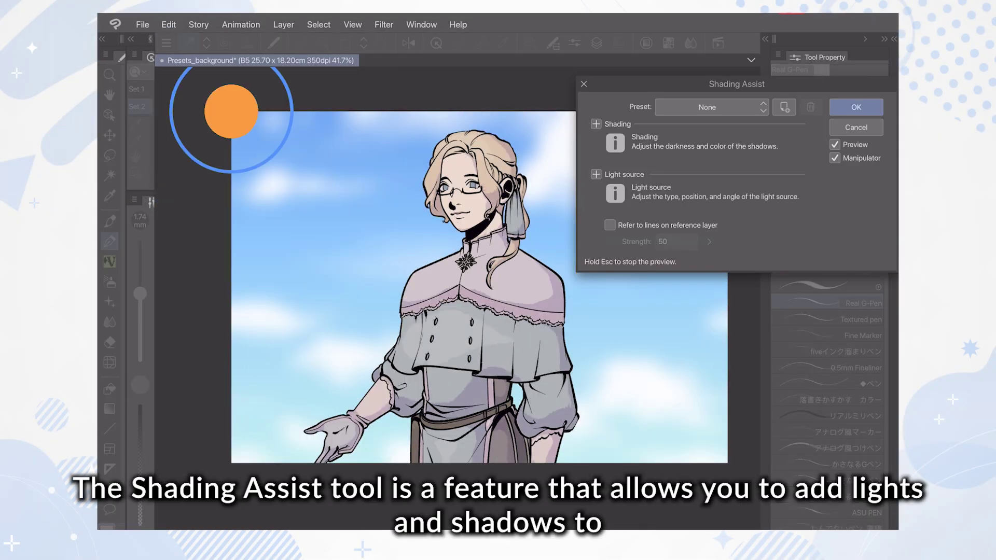
click(835, 145)
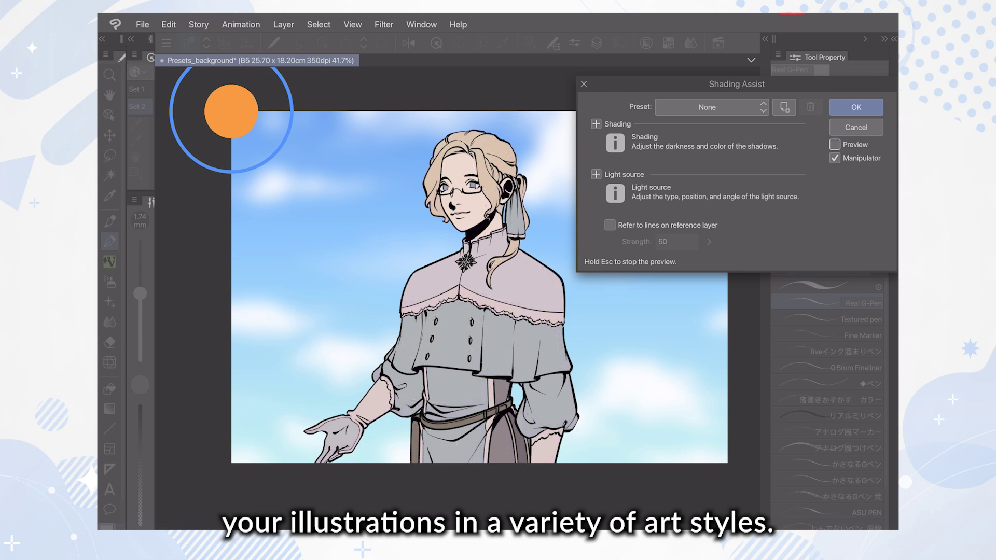
click(835, 145)
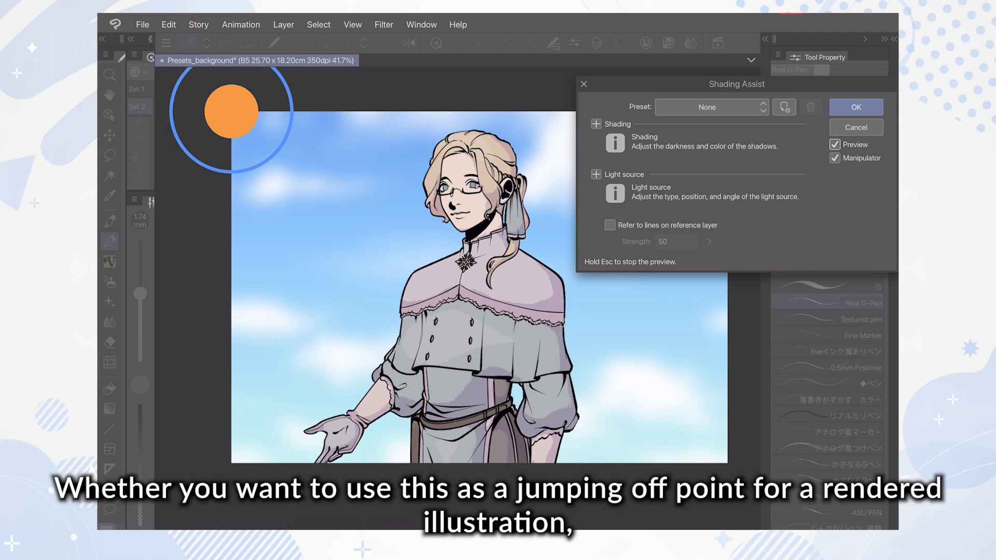
Enable Refer to lines on reference layer and set its strength to 25.
click(610, 225)
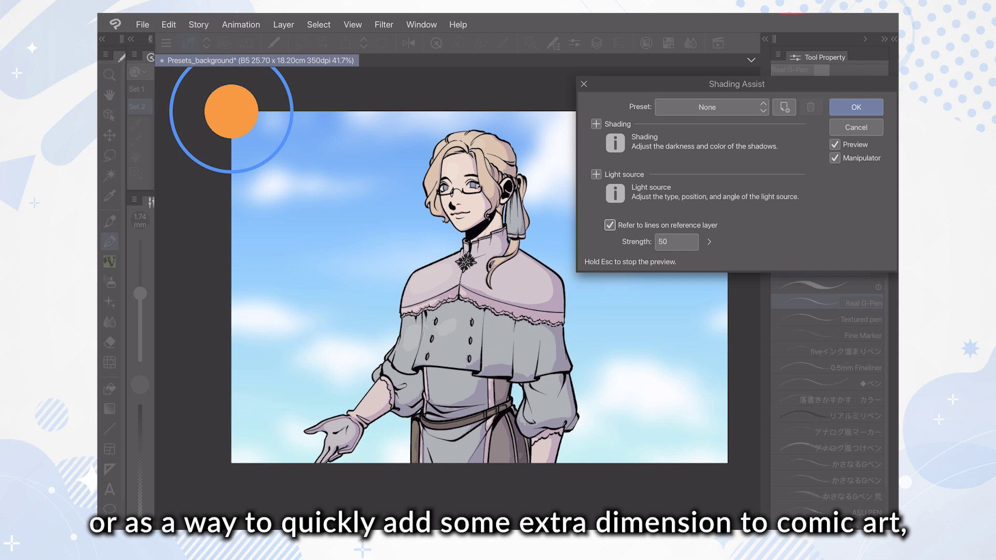
click(709, 242)
mouse_move(712, 240)
mouse_down()
mouse_move(711, 232)
mouse_move(712, 251)
mouse_up()
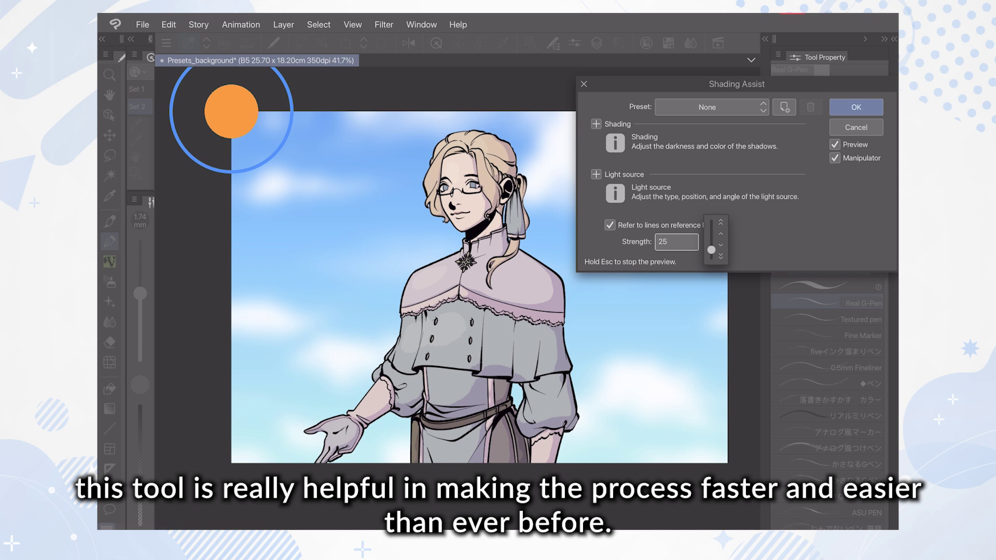
click(676, 242)
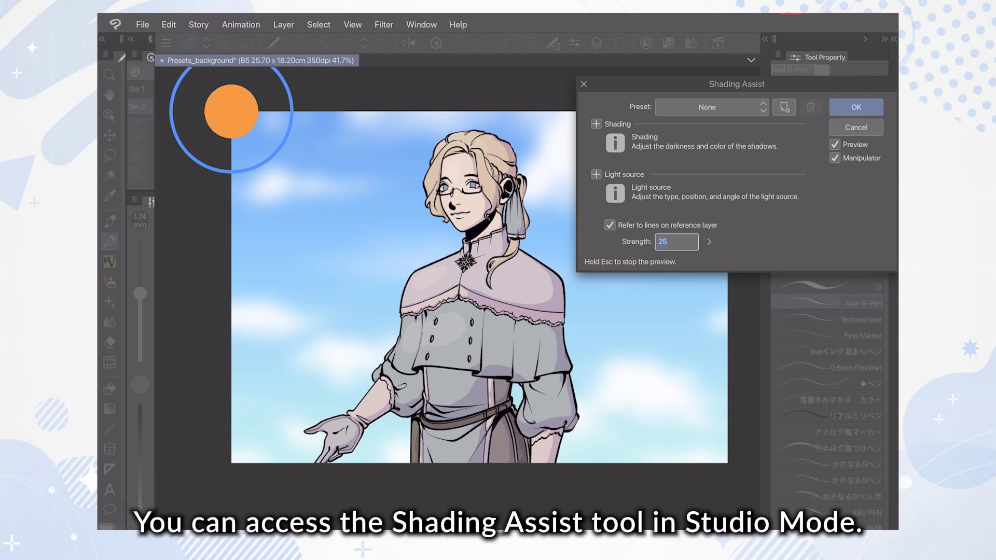
Apply the Morning preset and move the light source closer to the character's head.
click(712, 107)
click(672, 177)
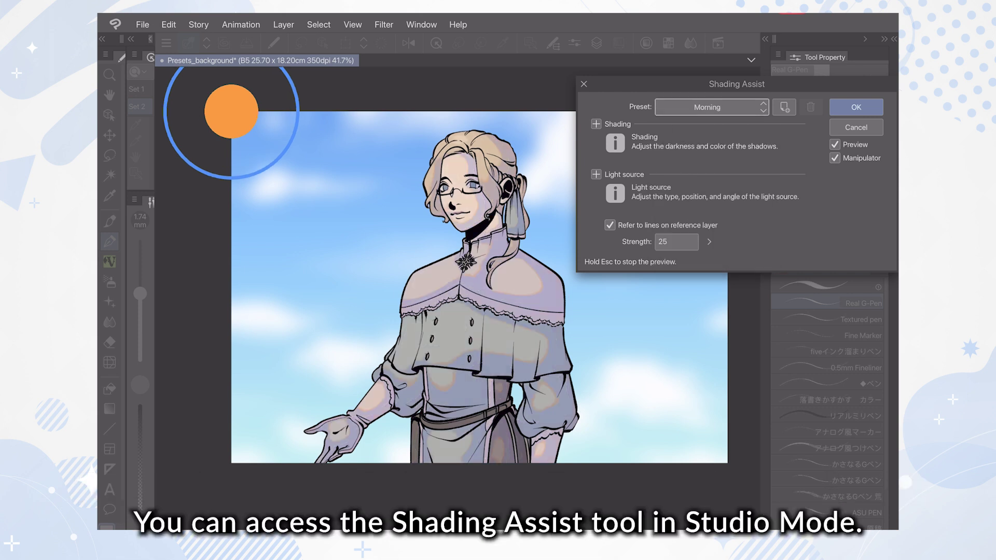
drag(231, 112, 291, 107)
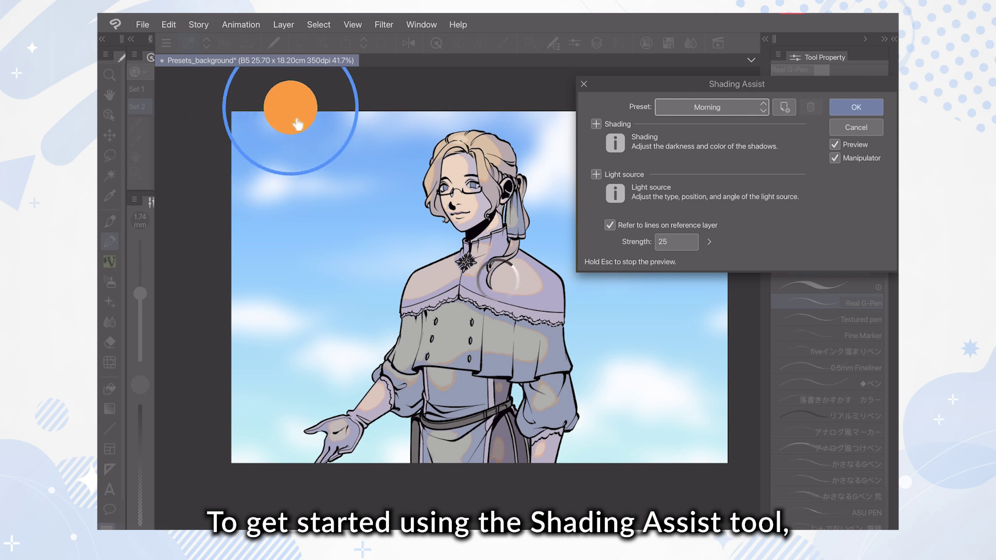
drag(325, 167, 327, 173)
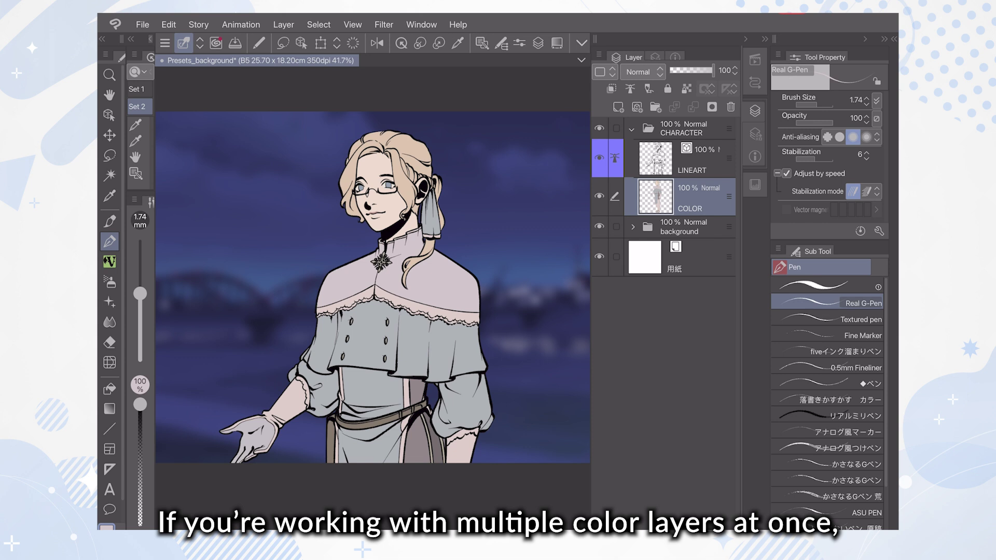
Select the LINEART layer in the CHARACTER folder and set it as the reference layer.
click(699, 160)
click(630, 89)
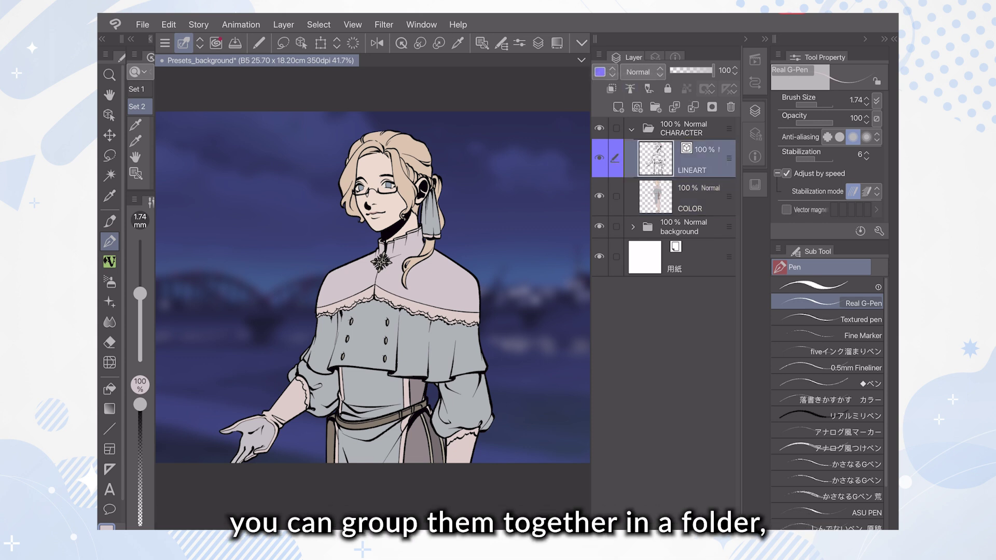
click(630, 89)
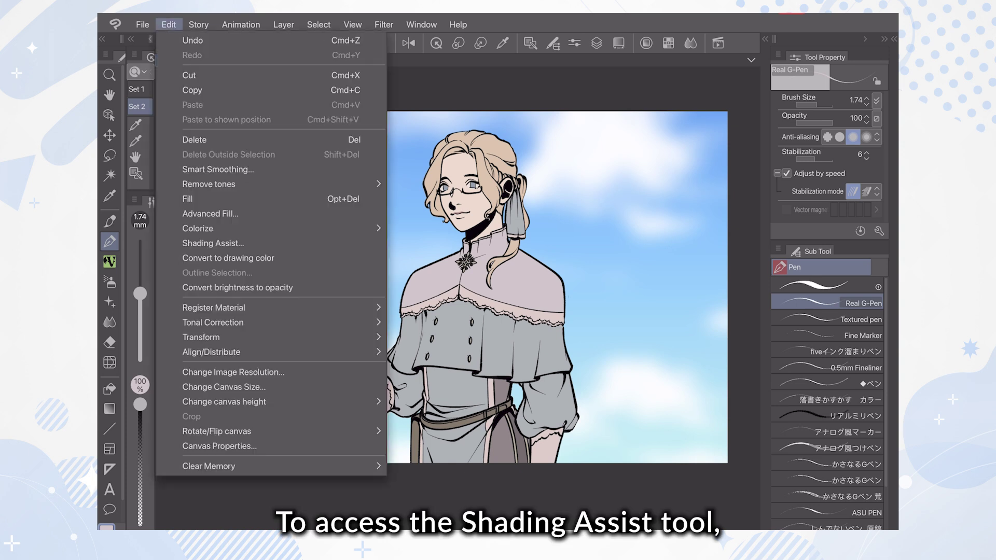
Open Shading Assist and make the shading refer to lines on the reference layer with a strength of 25.
click(213, 243)
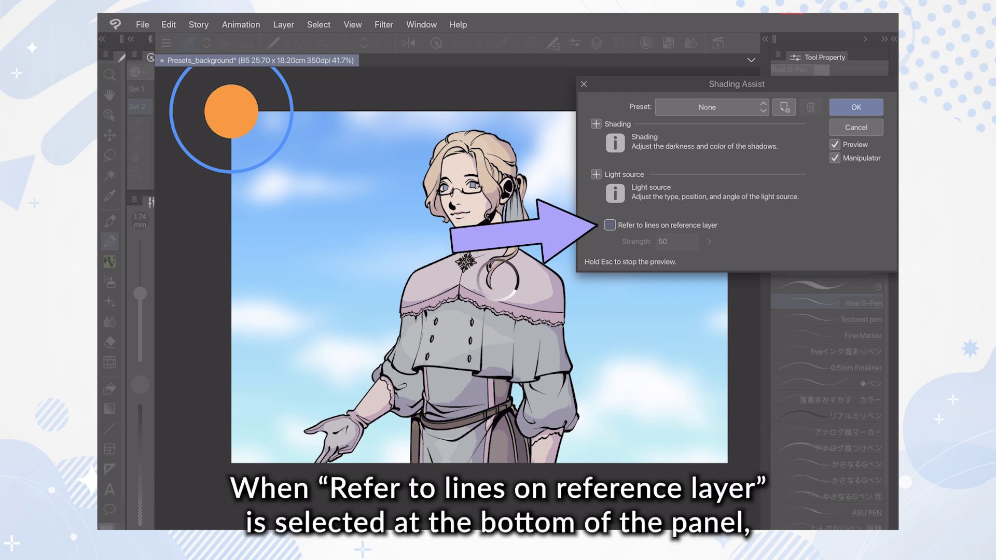
click(610, 225)
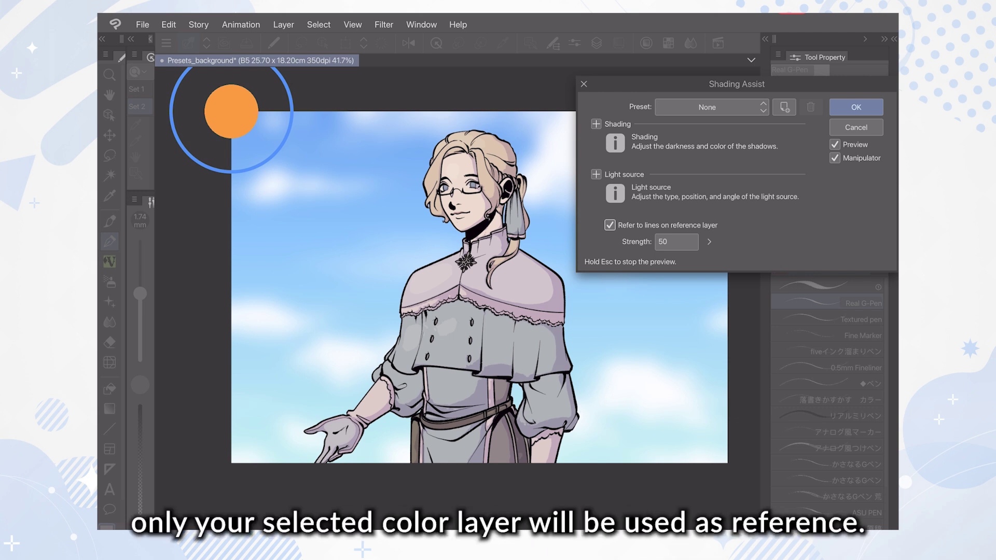
click(710, 242)
drag(712, 240, 711, 232)
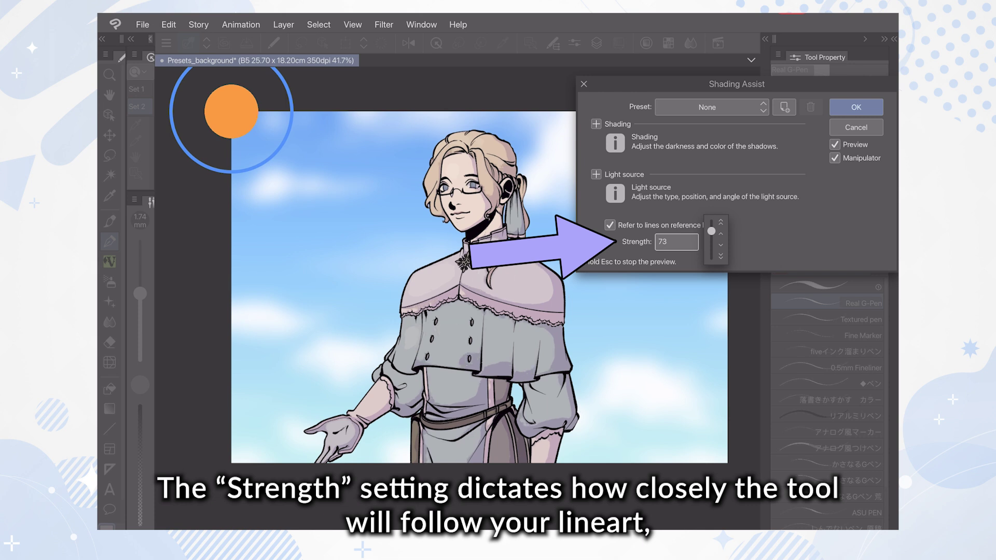
drag(711, 231, 711, 250)
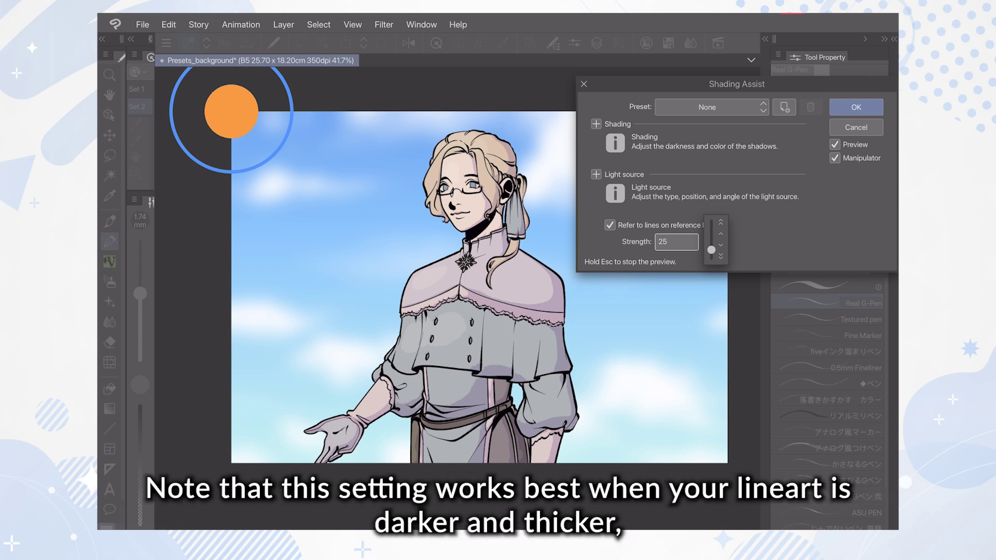
click(677, 242)
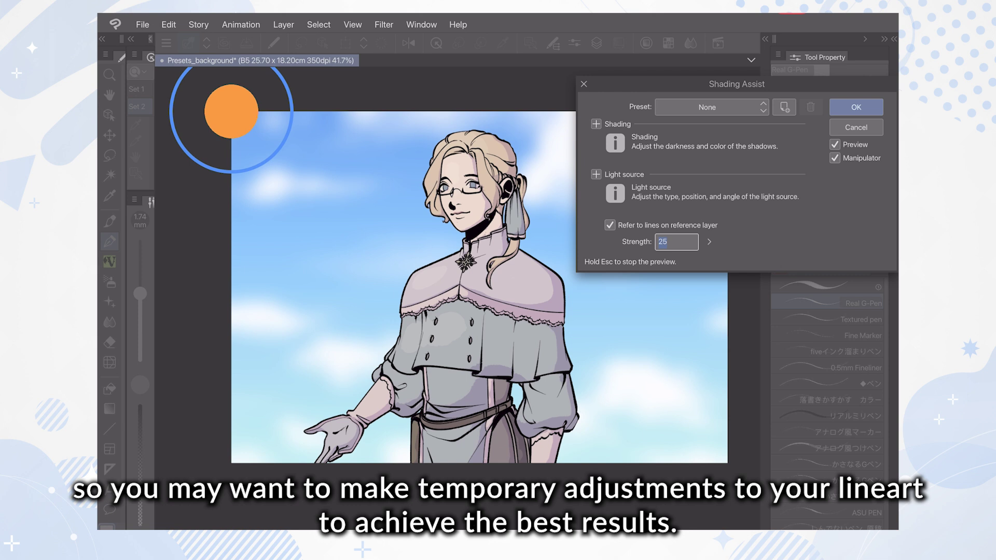
Try the Morning, Simple light and Night presets, moving the light source around the character's head.
click(712, 108)
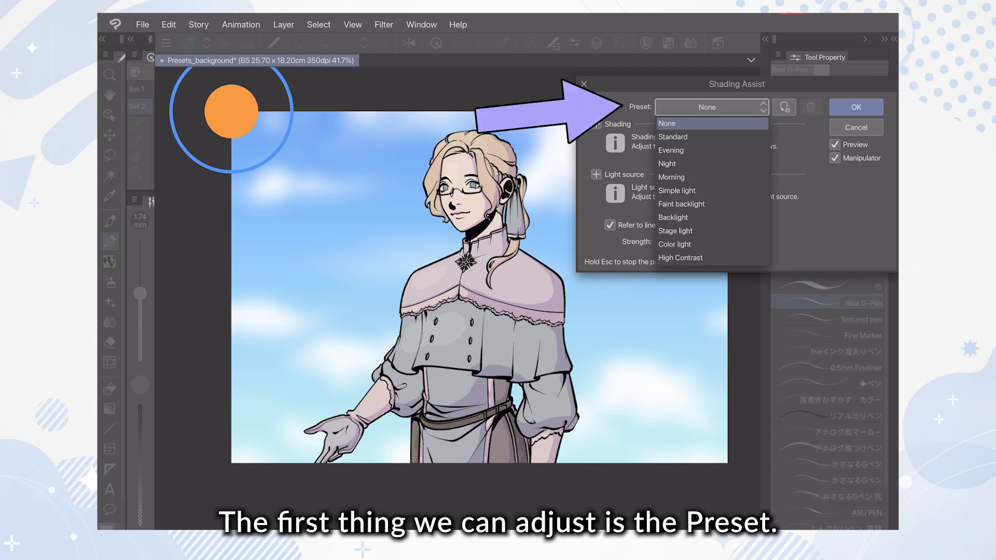
click(671, 177)
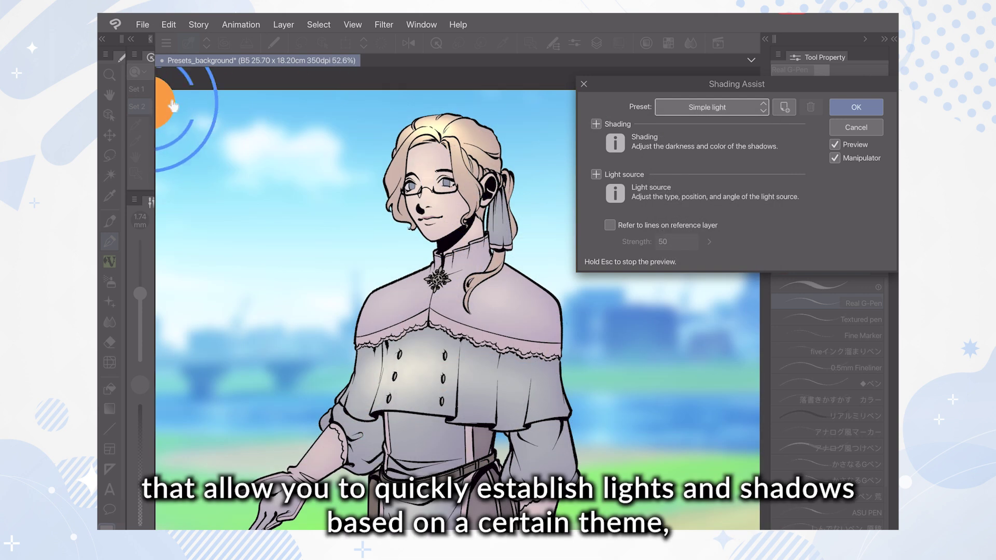
mouse_move(173, 105)
mouse_down()
mouse_move(208, 159)
mouse_move(483, 171)
mouse_up()
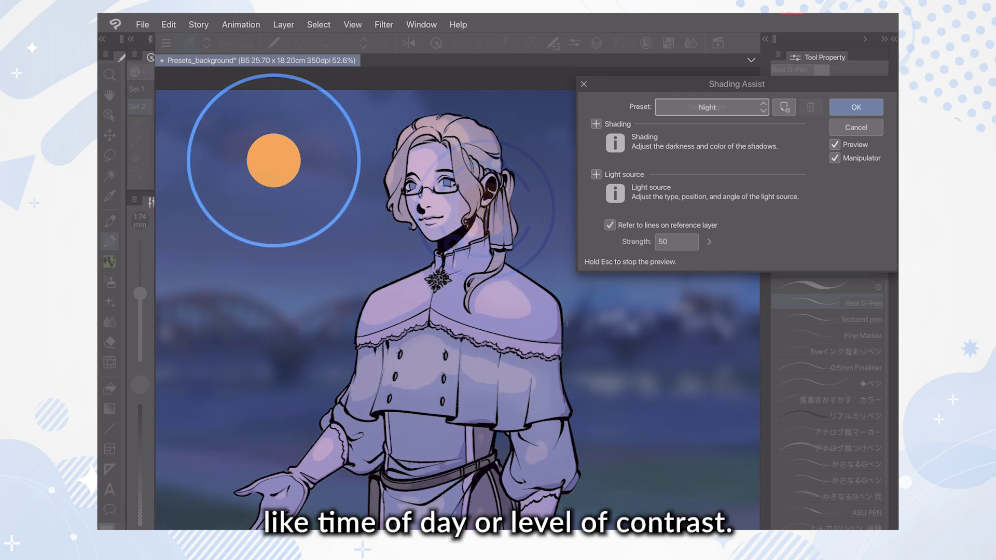
drag(287, 169, 336, 124)
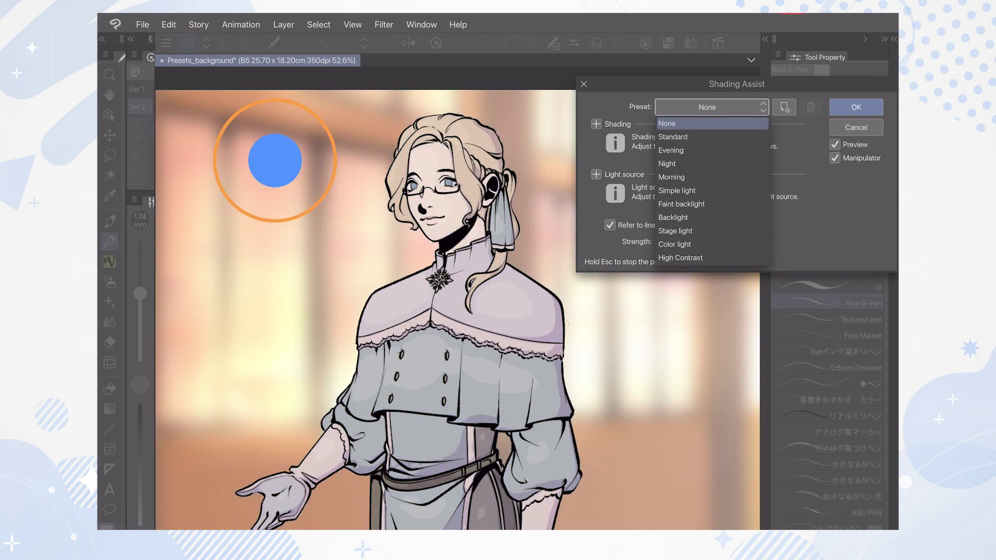
Try the Evening, Faint backlight, Stage light and High Contrast presets, repositioning the light source for the last two.
click(672, 151)
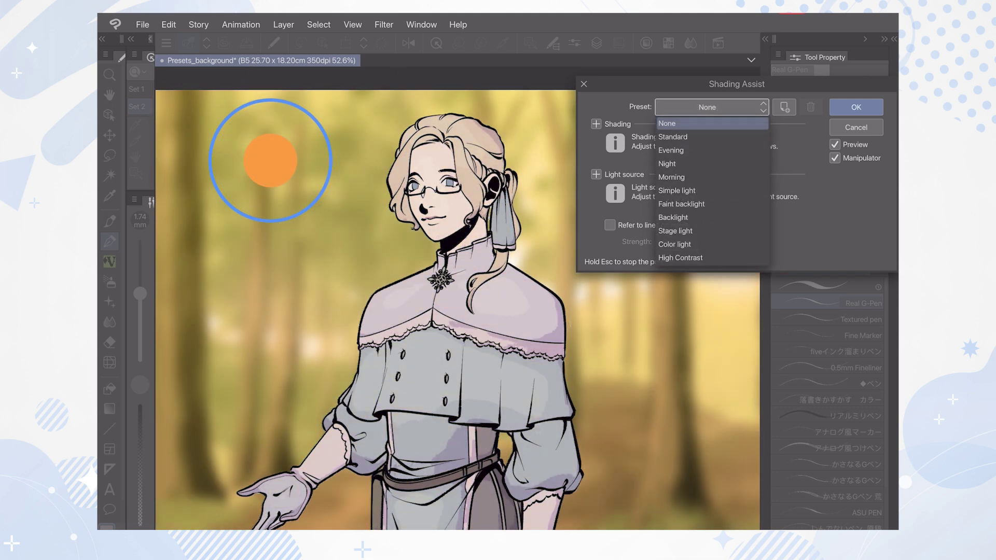
click(681, 205)
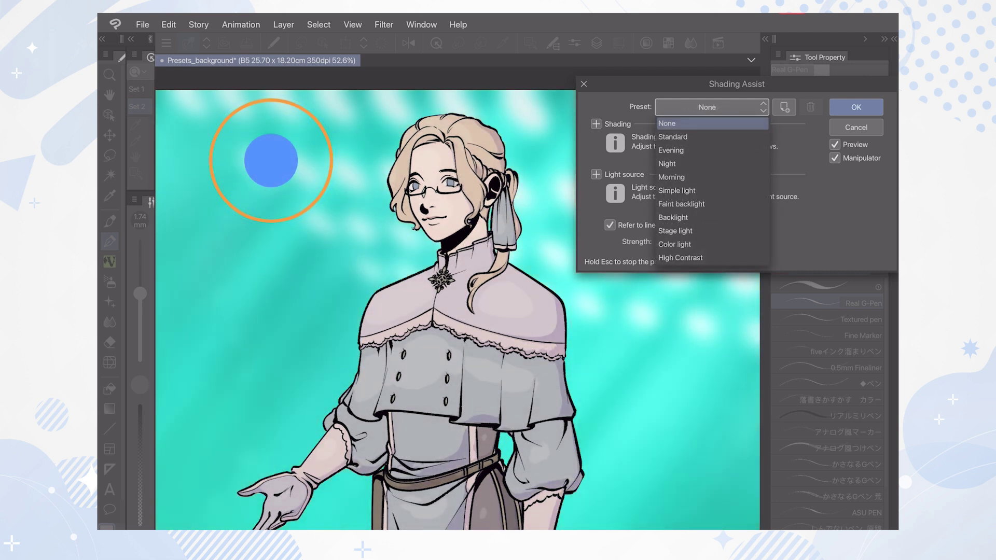
click(682, 231)
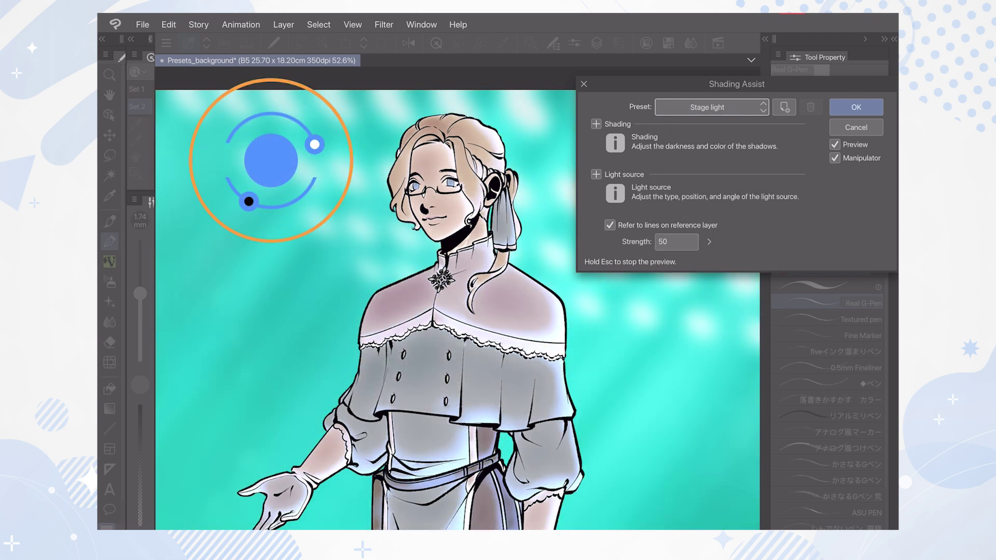
drag(292, 165, 305, 49)
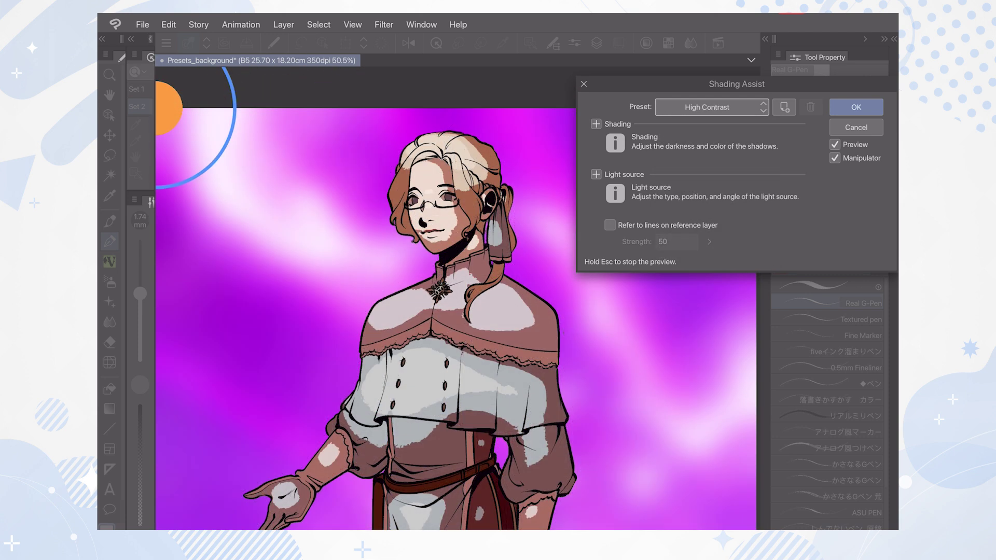
mouse_move(166, 108)
mouse_down()
mouse_move(236, 92)
mouse_move(424, 85)
mouse_move(533, 91)
mouse_move(563, 107)
mouse_up()
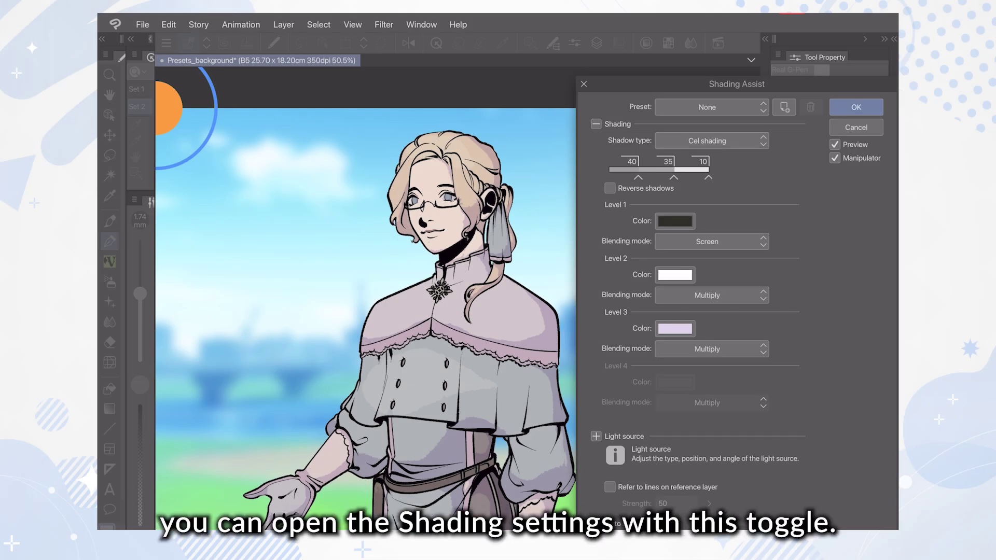
Set the shadow type to Cel shading and shift the boundaries between the shadow levels, adding a fourth level.
click(712, 141)
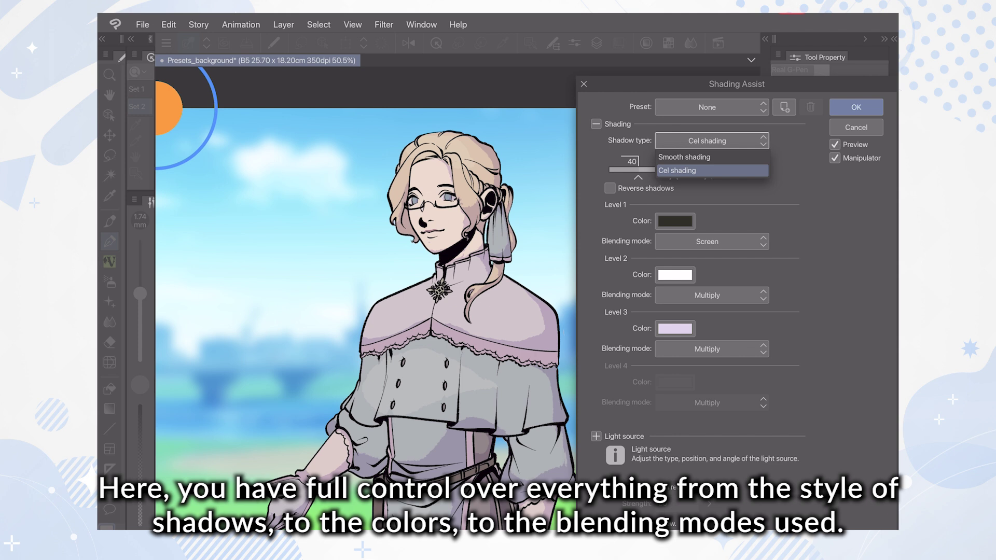
click(712, 171)
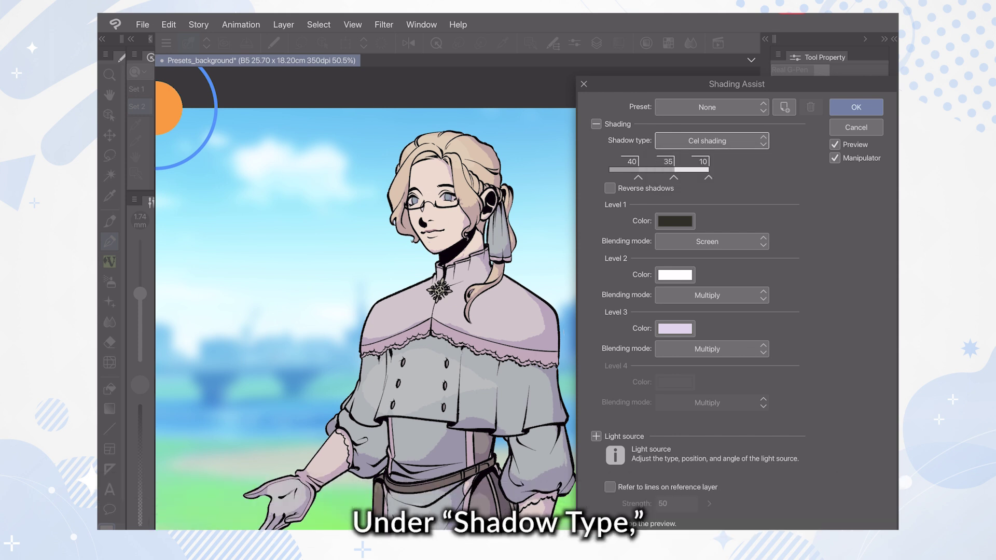
mouse_move(639, 178)
mouse_down()
mouse_move(626, 179)
mouse_move(664, 182)
mouse_up()
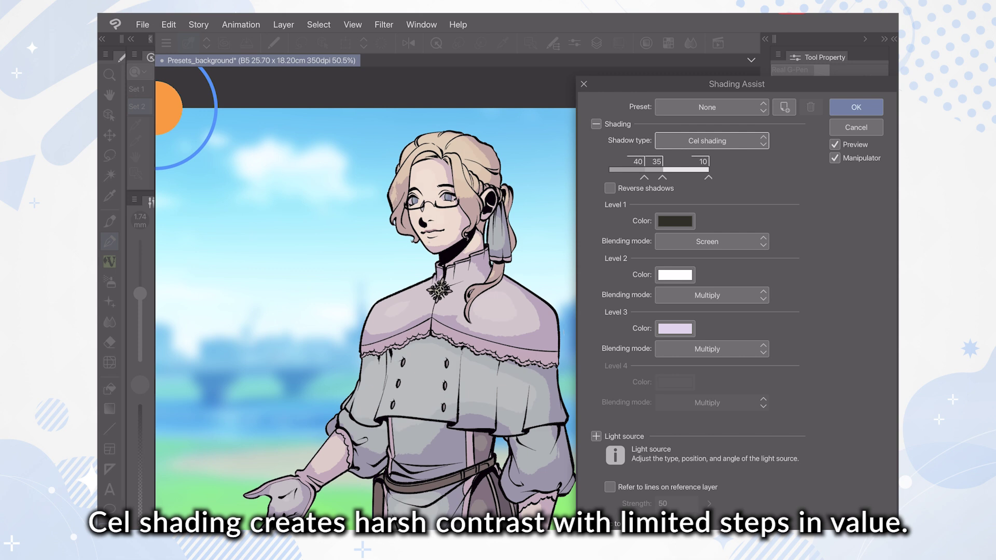
mouse_move(708, 179)
mouse_down()
mouse_move(683, 179)
mouse_move(693, 180)
mouse_up()
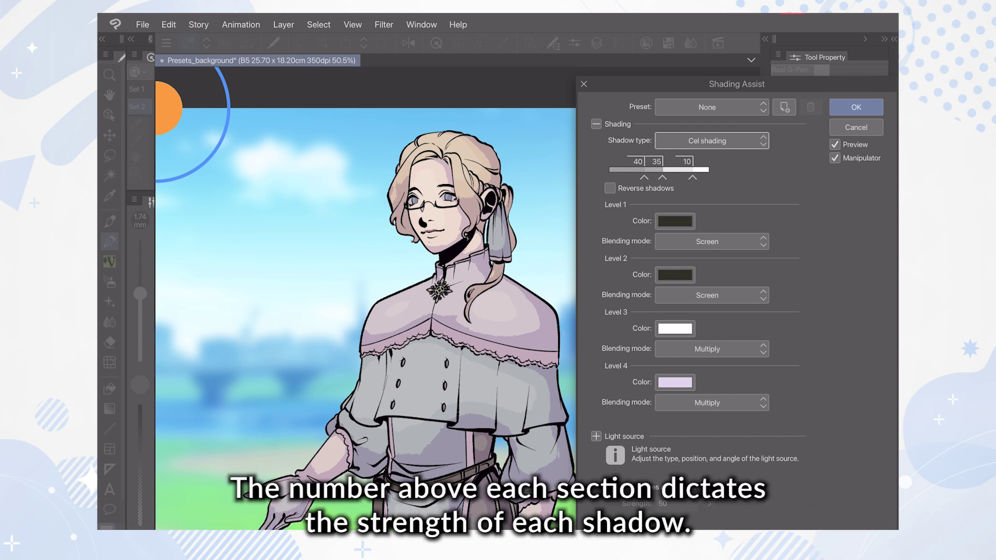
drag(644, 178, 642, 179)
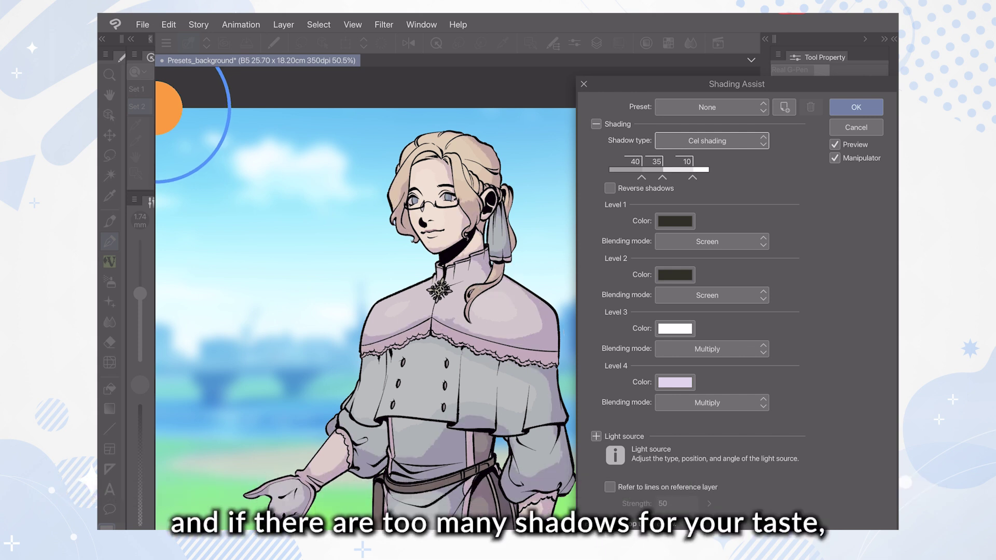
Adjust the strength value of the first section on the cel shading bar.
click(635, 162)
click(653, 157)
click(654, 157)
click(654, 157)
click(653, 156)
click(653, 157)
click(742, 169)
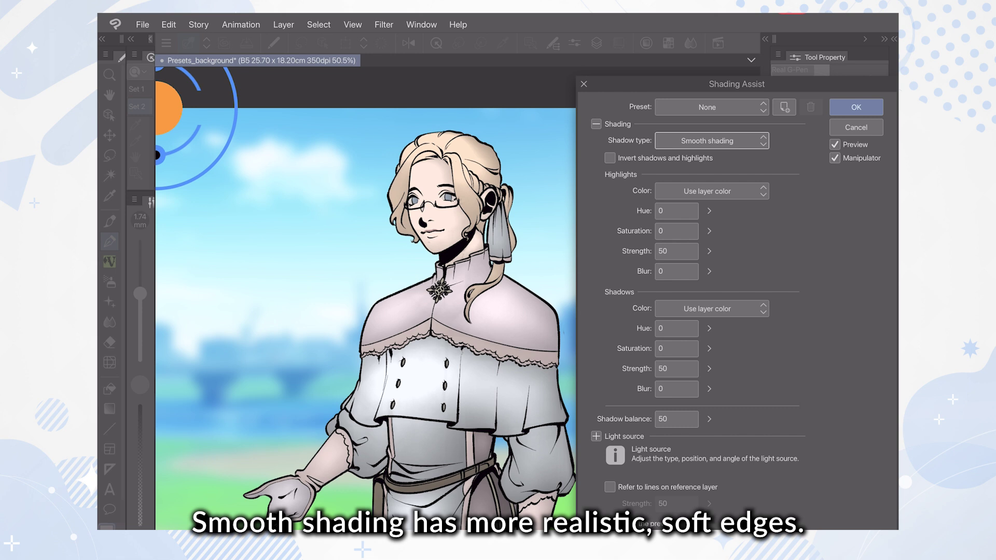
Enable Invert shadows and highlights for the smooth shading.
click(610, 158)
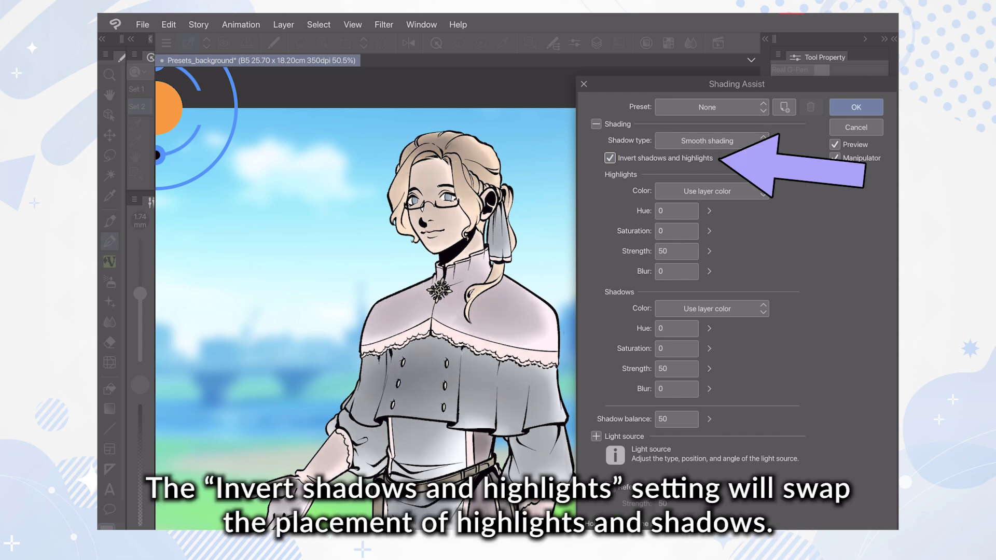
Turn off Invert shadows and highlights, set the highlight color to Use layer color, and lower the highlight hue.
key(space)
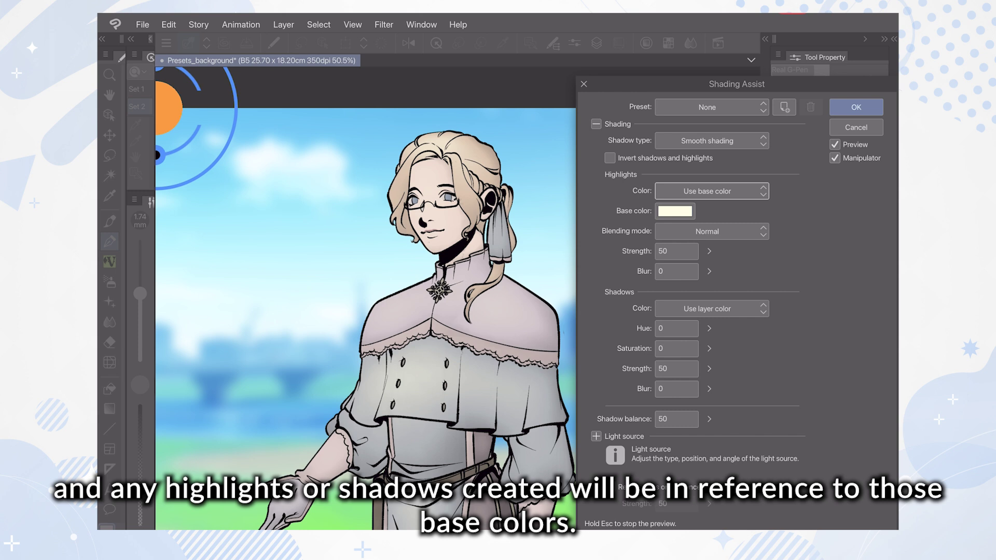
click(712, 191)
click(708, 210)
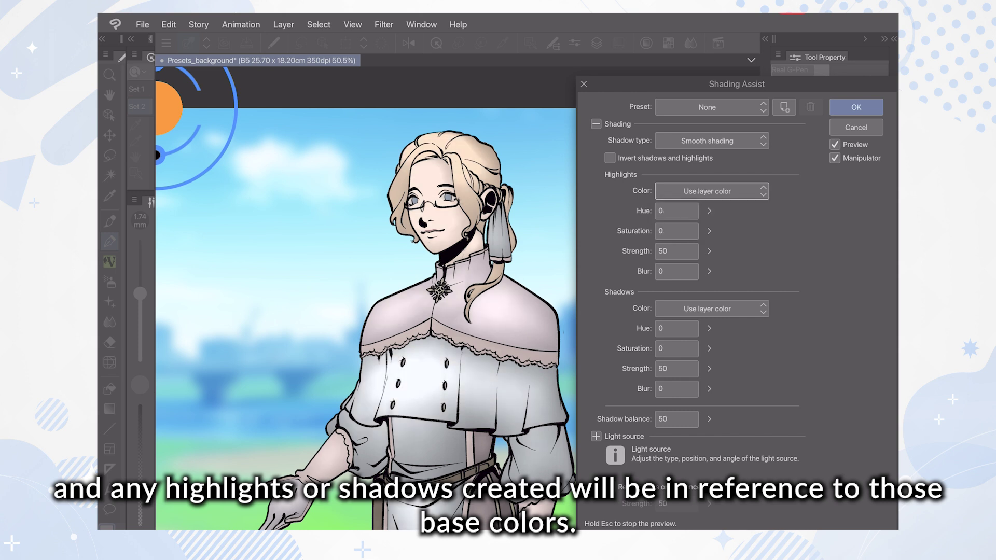
click(710, 211)
drag(712, 210, 711, 267)
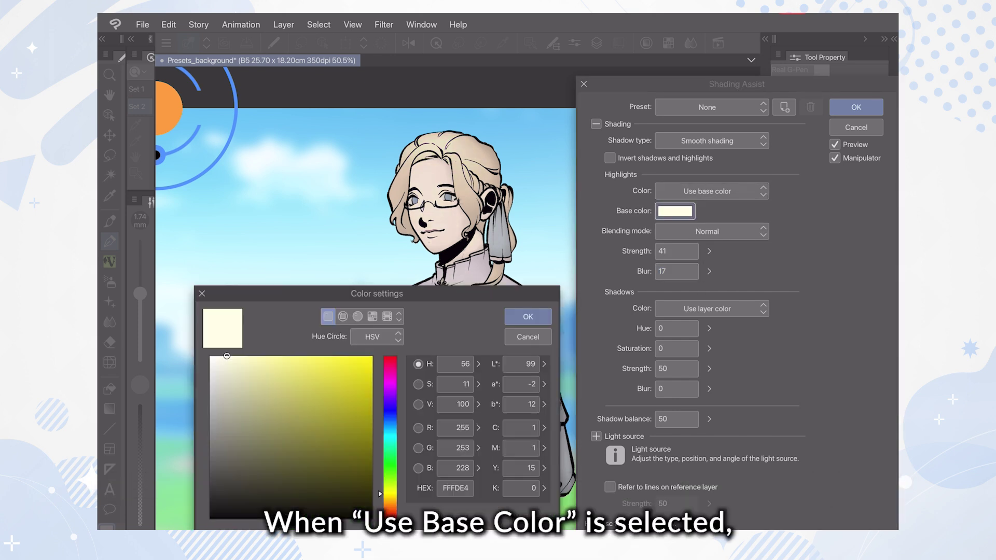
Set the highlight base color to blue (H 233, S 65, V 78) and its blending mode to Add (Glow).
click(390, 413)
click(315, 392)
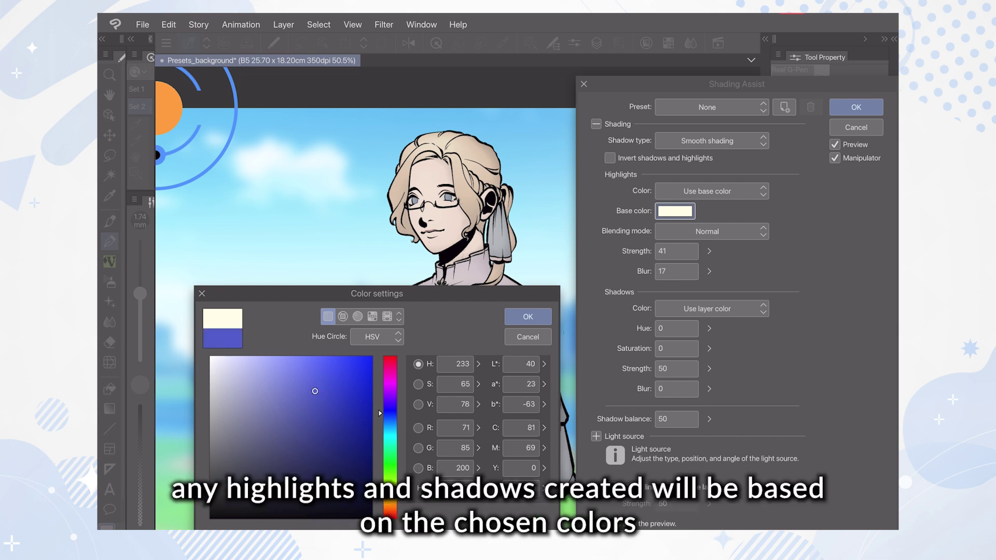
click(528, 317)
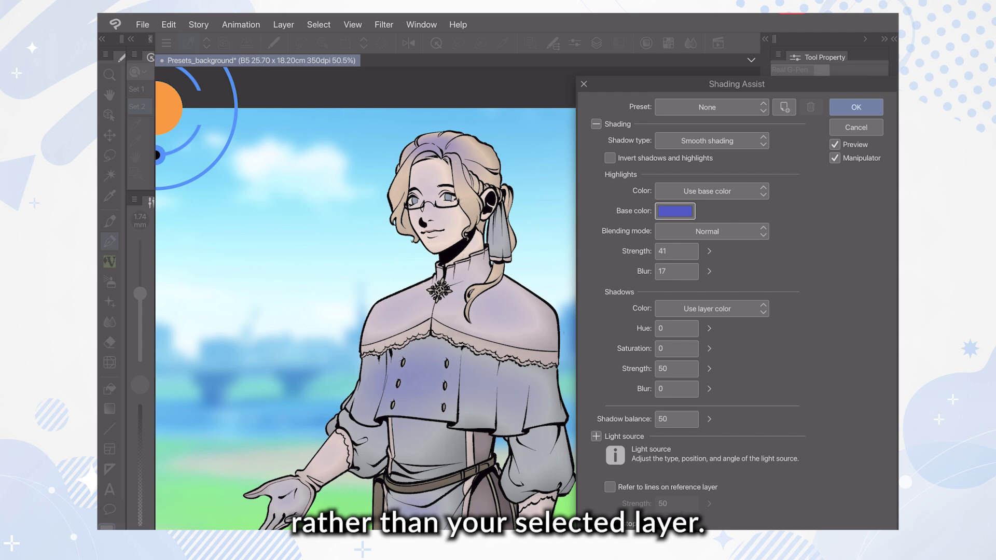
click(711, 231)
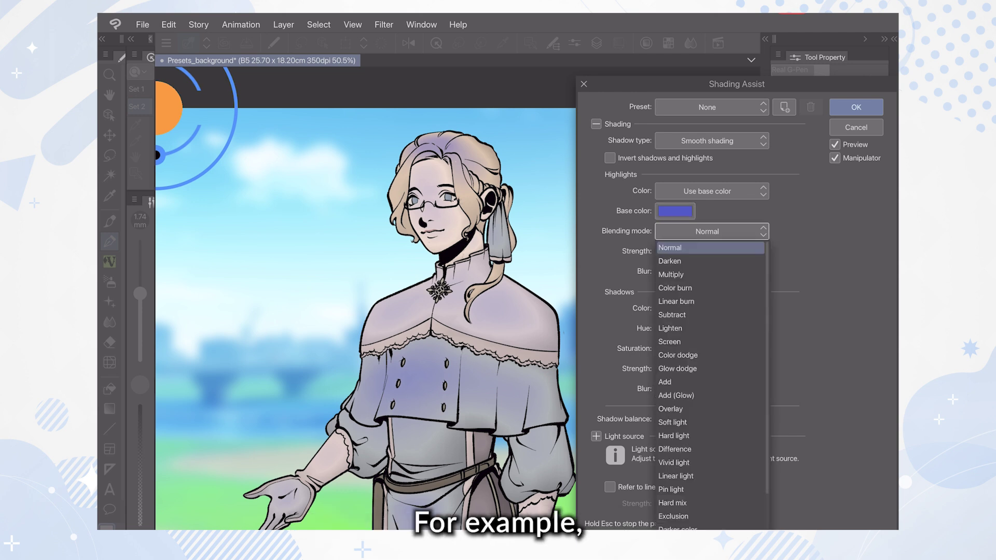
click(676, 396)
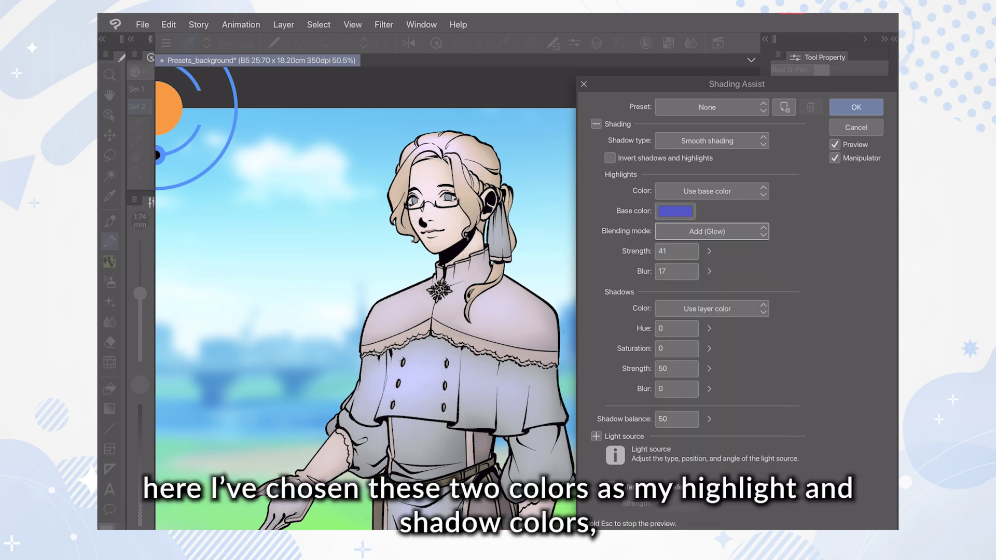
Change the highlight base color to a light cyan.
click(675, 211)
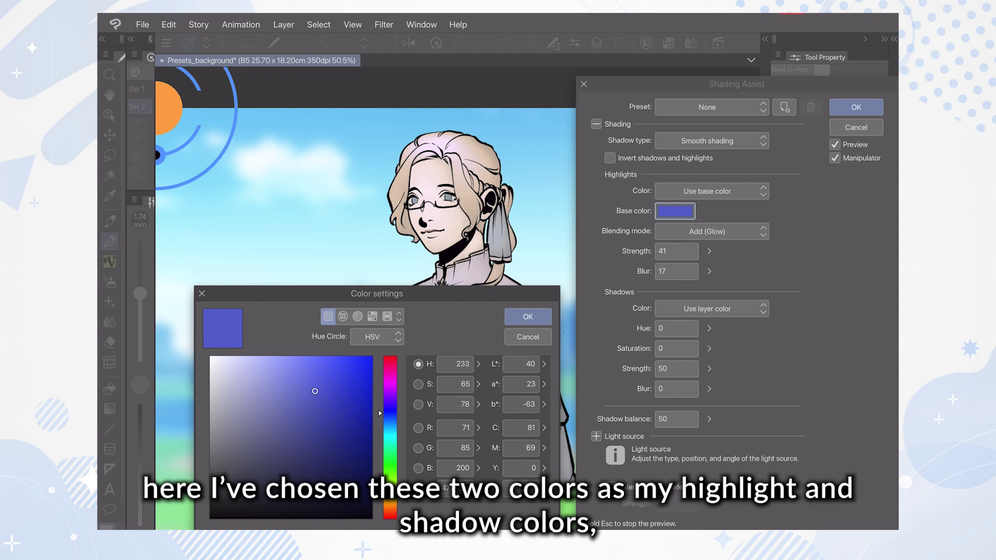
click(391, 445)
drag(296, 373, 287, 370)
click(390, 438)
click(528, 317)
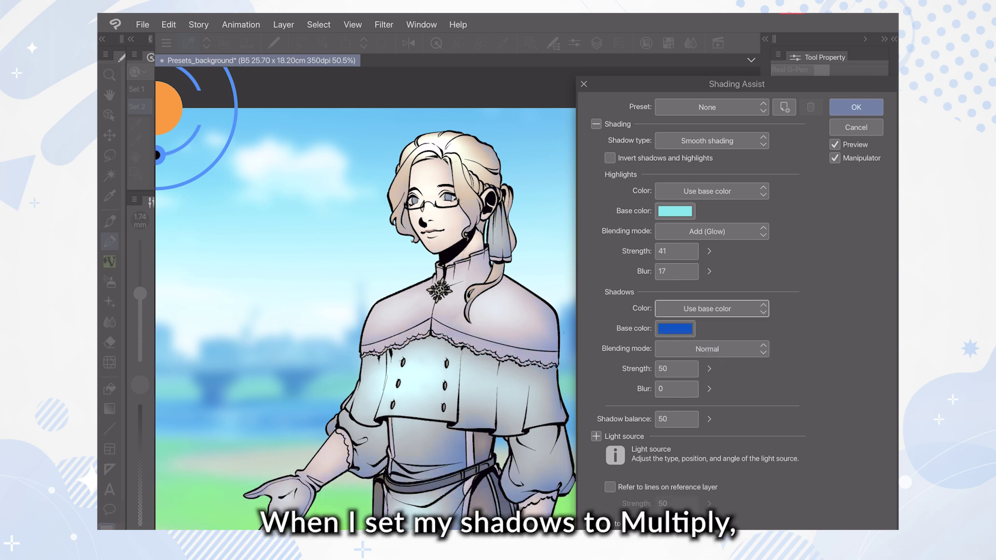
Set the shadows to the Multiply blending mode with a strength of 93, and the shadow balance to 41.
click(712, 349)
click(671, 50)
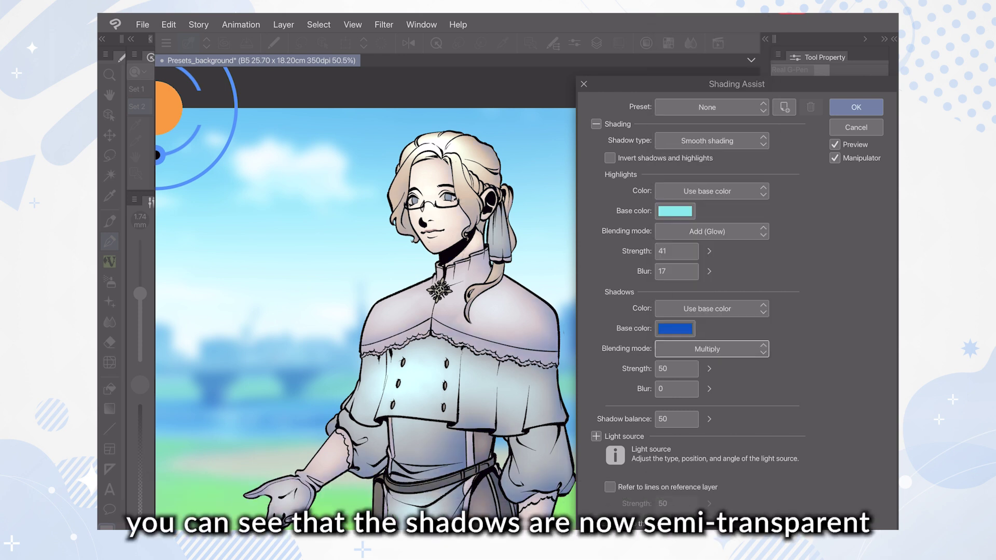
click(709, 369)
drag(713, 368, 713, 352)
click(709, 419)
mouse_move(711, 420)
mouse_down()
mouse_move(712, 400)
mouse_move(711, 424)
mouse_up()
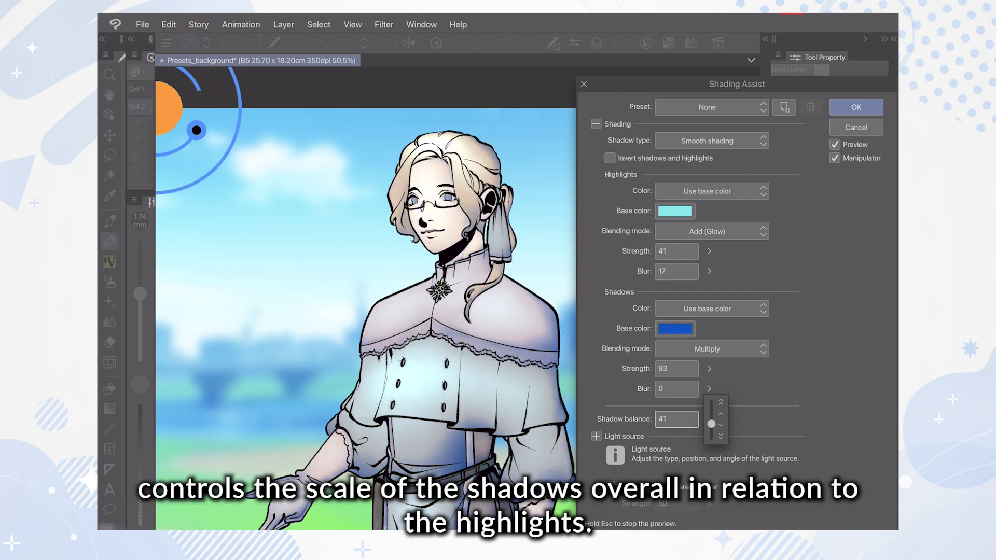
Change the highlights' blending mode to Overlay.
click(711, 231)
click(712, 231)
click(673, 248)
click(711, 231)
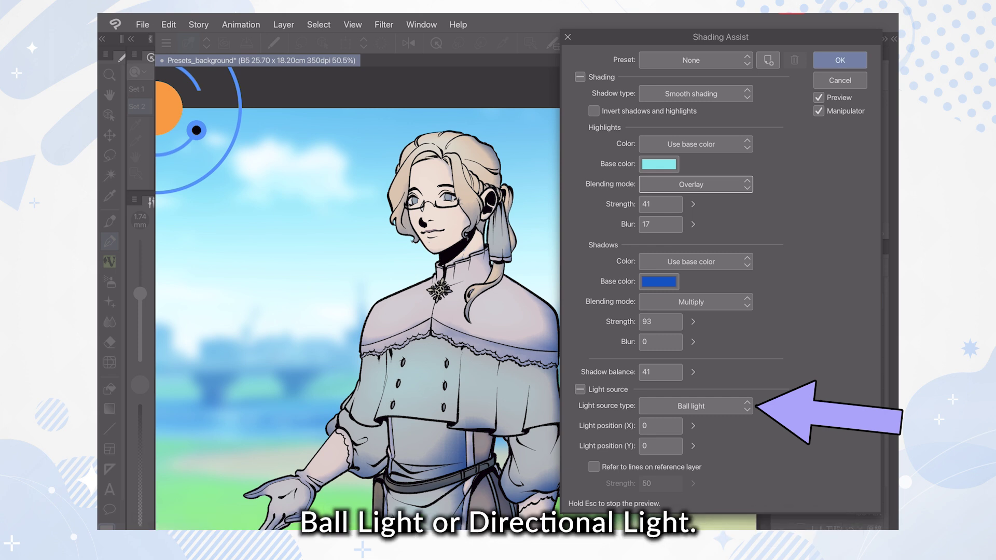
Apply the Morning preset and move the light source closer to the character.
click(695, 60)
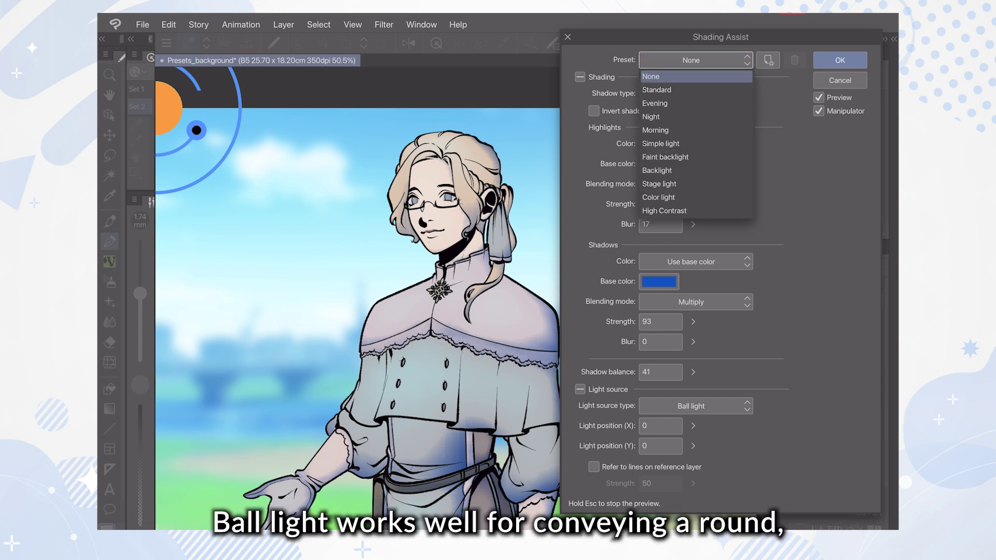
click(655, 130)
mouse_move(178, 120)
mouse_down()
mouse_move(242, 109)
mouse_move(263, 91)
mouse_up()
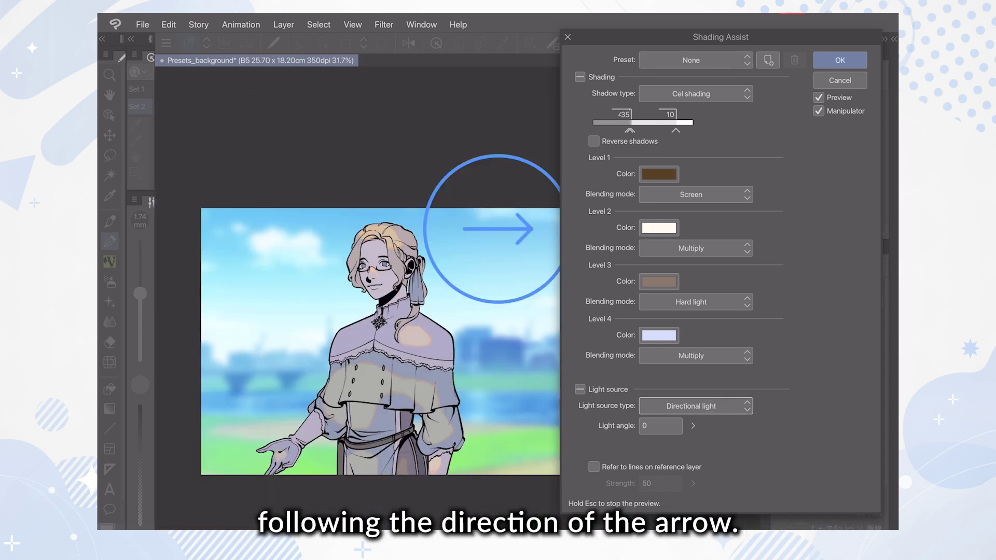
Rotate the directional light to an angle of 146 and switch the light source type to Ball light.
mouse_move(531, 229)
mouse_down()
mouse_move(498, 265)
mouse_move(467, 238)
mouse_move(473, 250)
mouse_up()
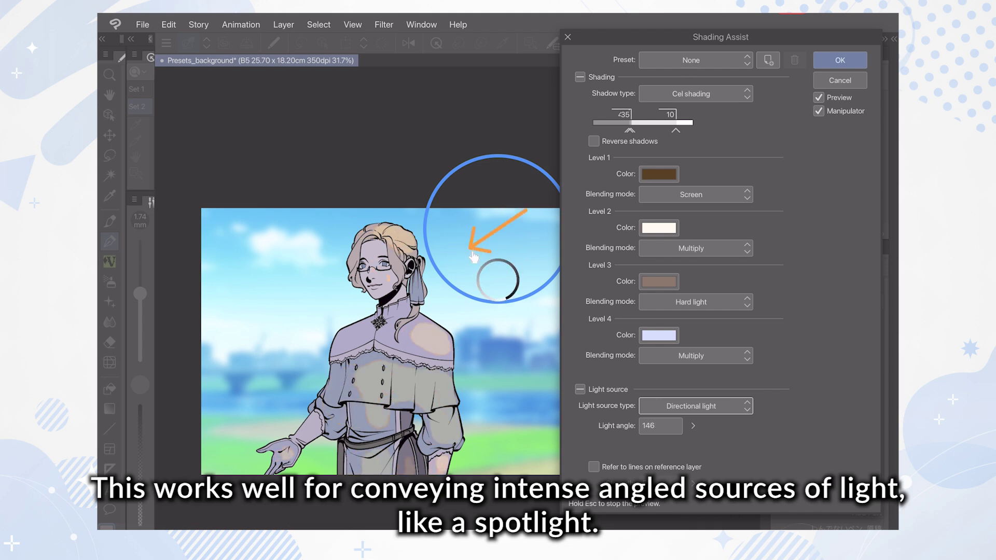
scroll(431, 378, up, 3)
click(696, 406)
click(680, 436)
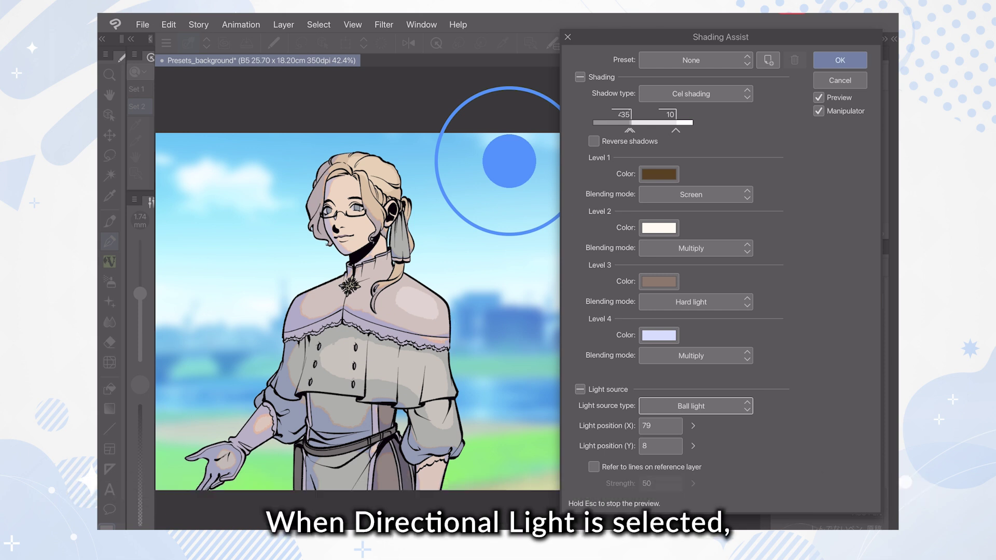
Set the shadow type to Smooth shading and move the ball light to X 77, Y 9.
click(695, 93)
click(695, 110)
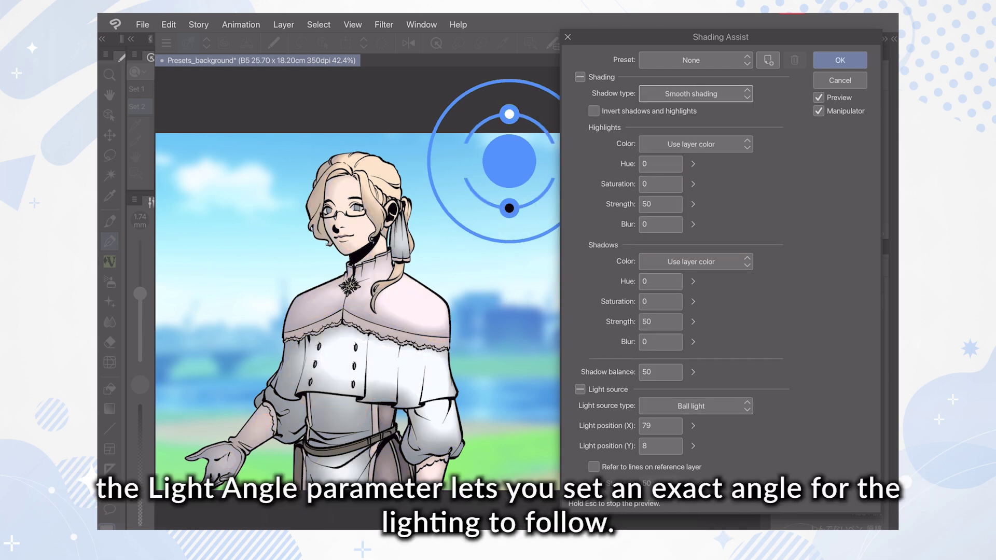
mouse_move(519, 165)
mouse_down()
mouse_move(503, 182)
mouse_move(509, 168)
mouse_up()
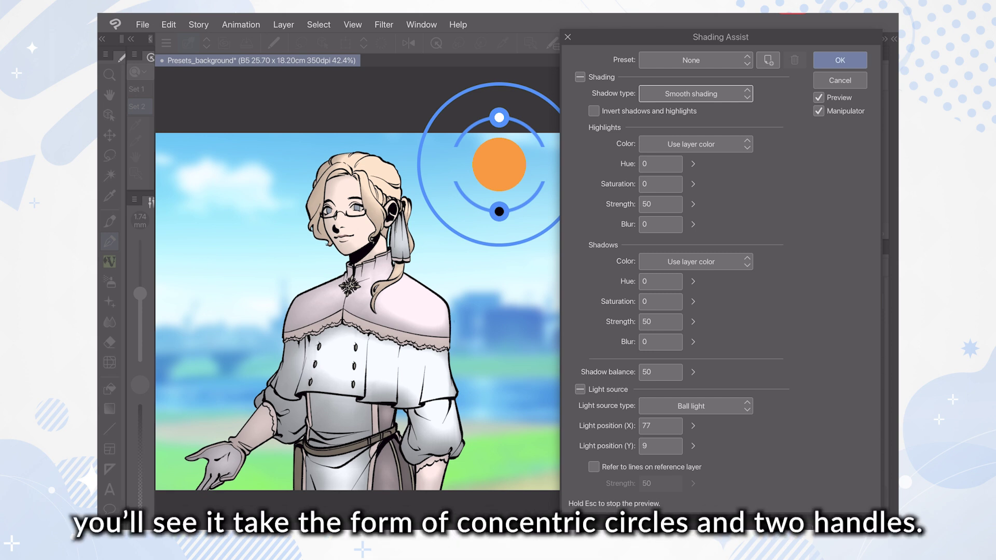
Vary the shadow balance with the manipulator's outer circle and rotate the directional light to an angle of 110.
mouse_move(510, 246)
mouse_down()
mouse_move(513, 266)
mouse_move(519, 240)
mouse_up()
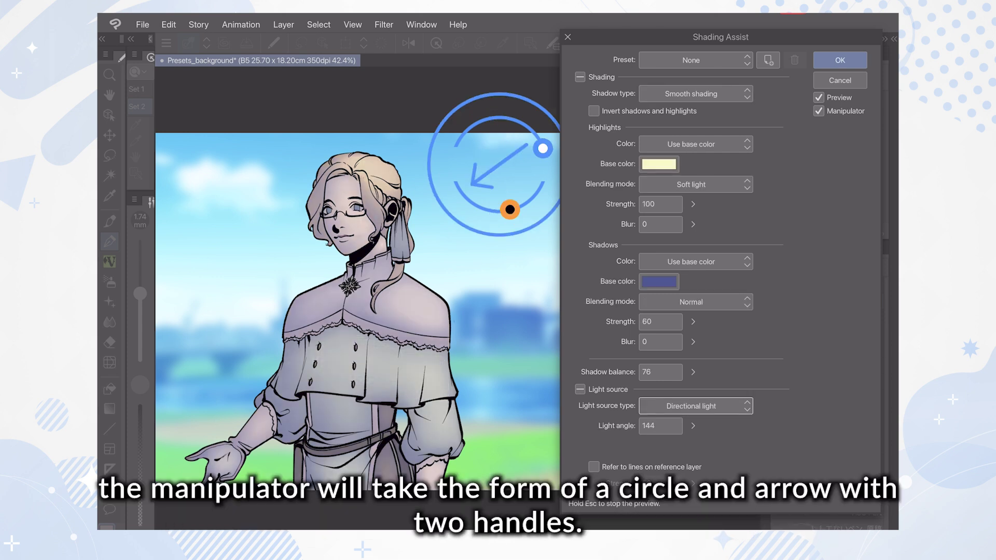
mouse_move(449, 215)
mouse_down()
mouse_move(428, 236)
mouse_move(459, 236)
mouse_up()
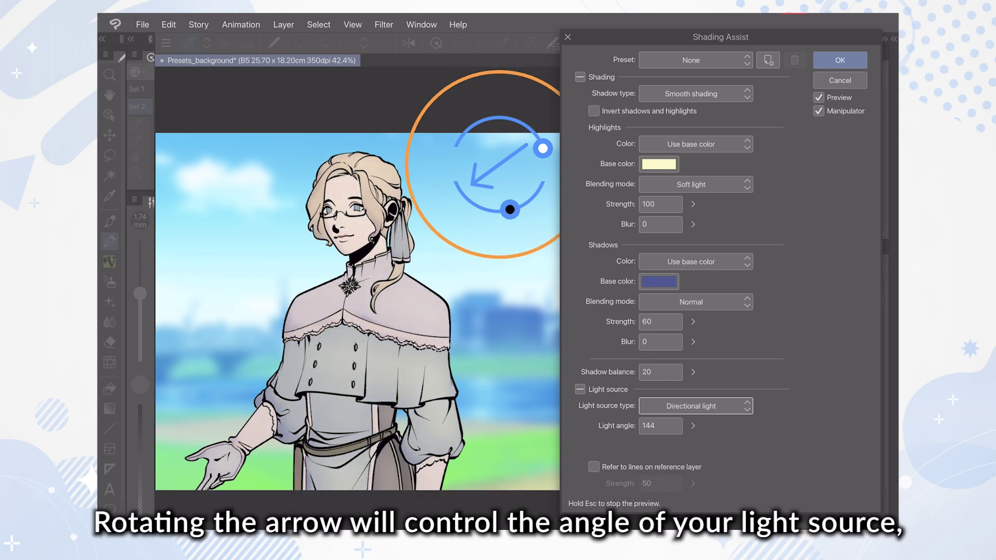
mouse_move(474, 181)
mouse_down()
mouse_move(469, 164)
mouse_move(490, 150)
mouse_move(492, 193)
mouse_up()
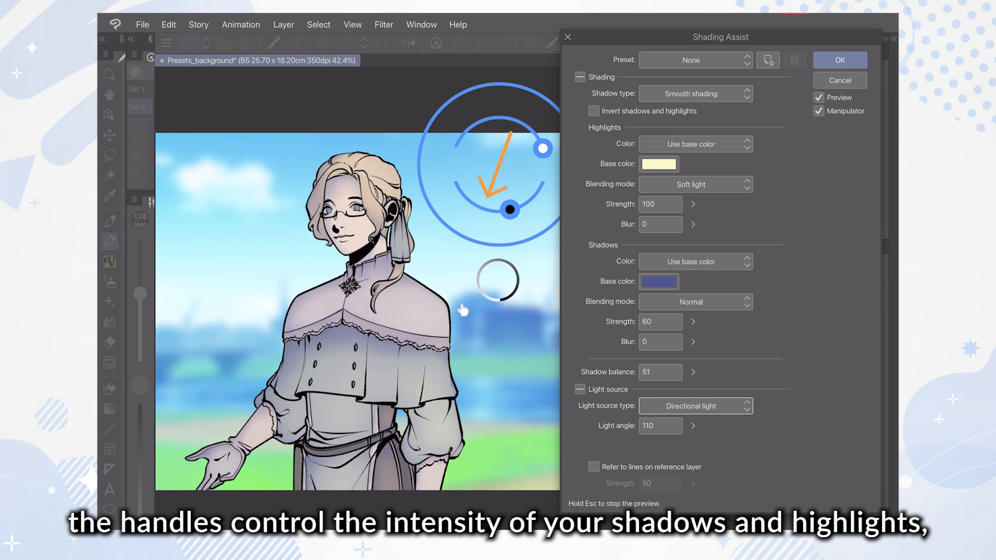
Place the directional light above the character's head at an angle of 90 and adjust its shadow and highlight handles.
drag(500, 159, 395, 99)
drag(384, 132, 392, 134)
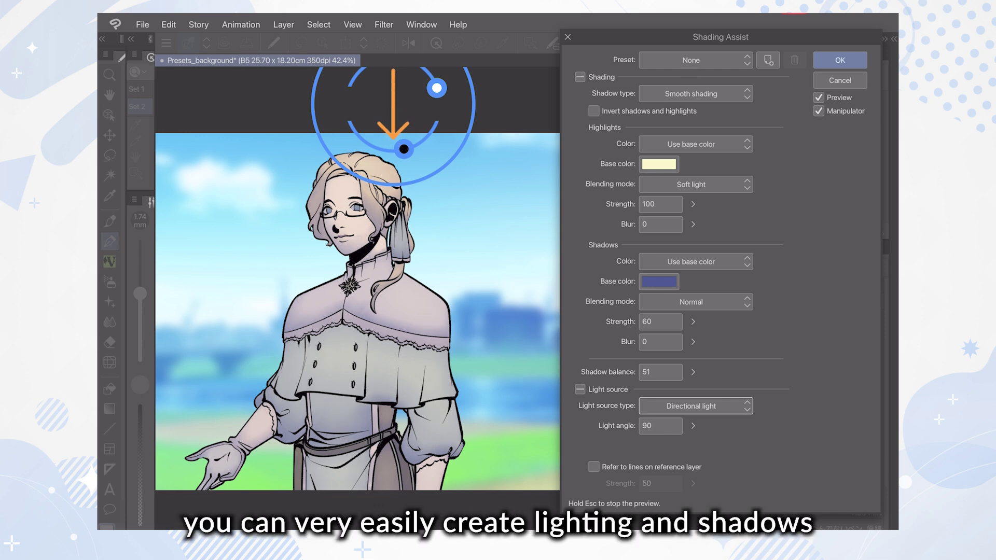
mouse_move(404, 149)
mouse_down()
mouse_move(370, 146)
mouse_move(411, 146)
mouse_move(435, 126)
mouse_move(419, 134)
mouse_move(428, 135)
mouse_up()
drag(358, 73, 437, 88)
drag(393, 135, 370, 132)
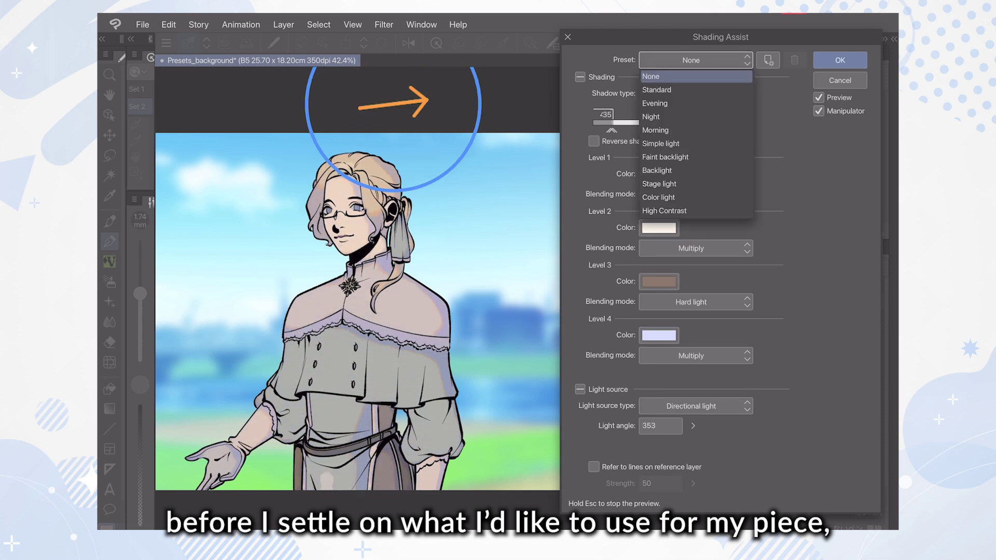
Apply the Morning preset and change the light source type to Ball light.
click(656, 131)
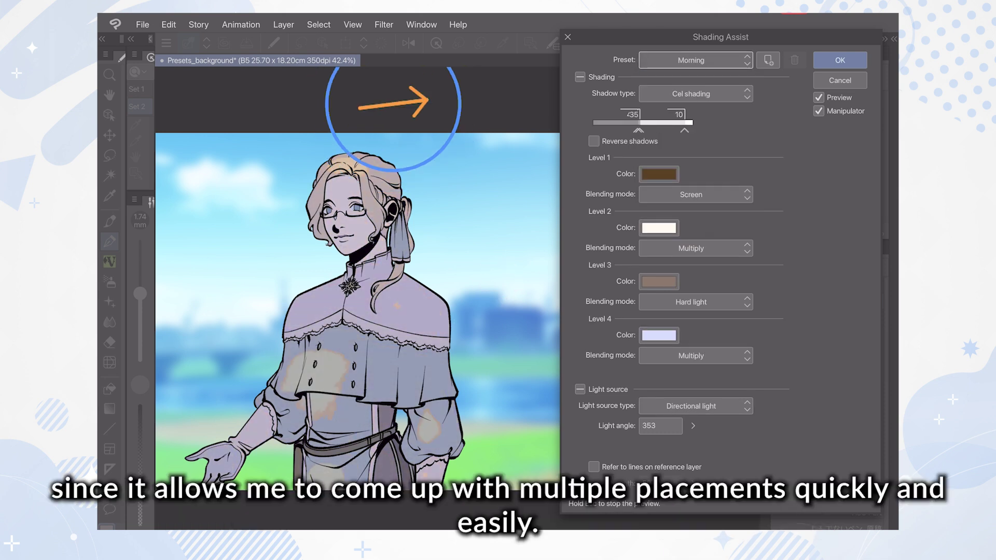
click(691, 406)
click(679, 428)
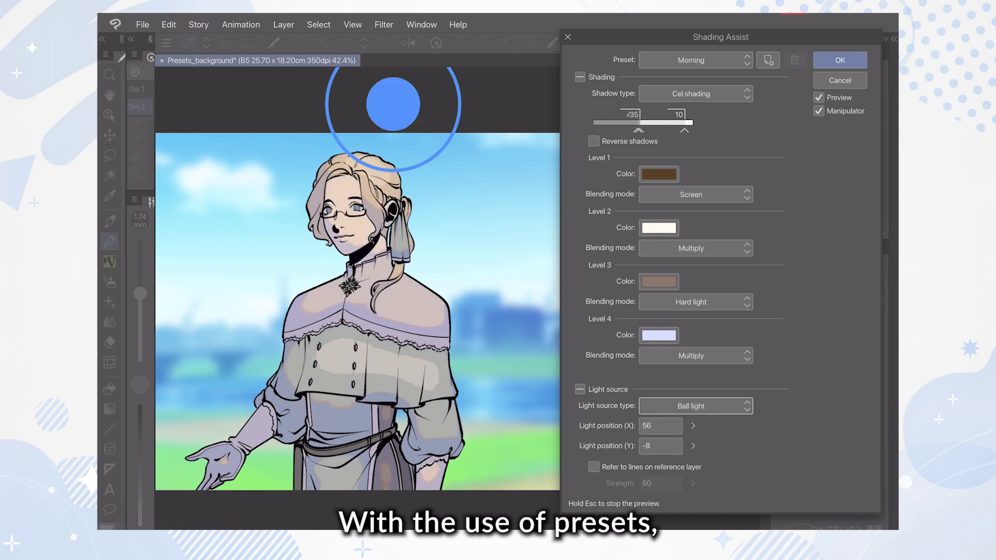
Move the ball light to X 72, Y -20 and resize its outer circle to adjust the shadow levels.
drag(393, 104, 478, 67)
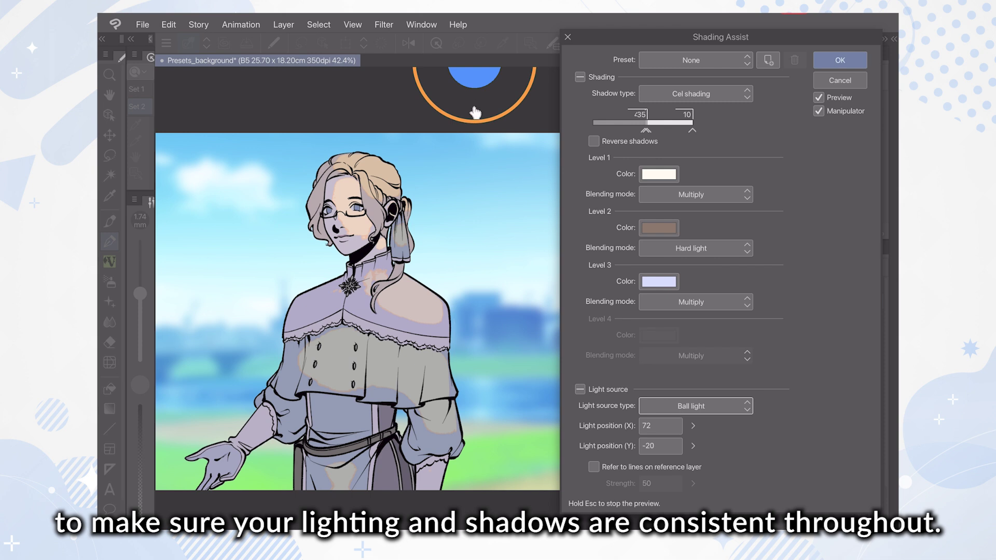
drag(475, 113, 475, 162)
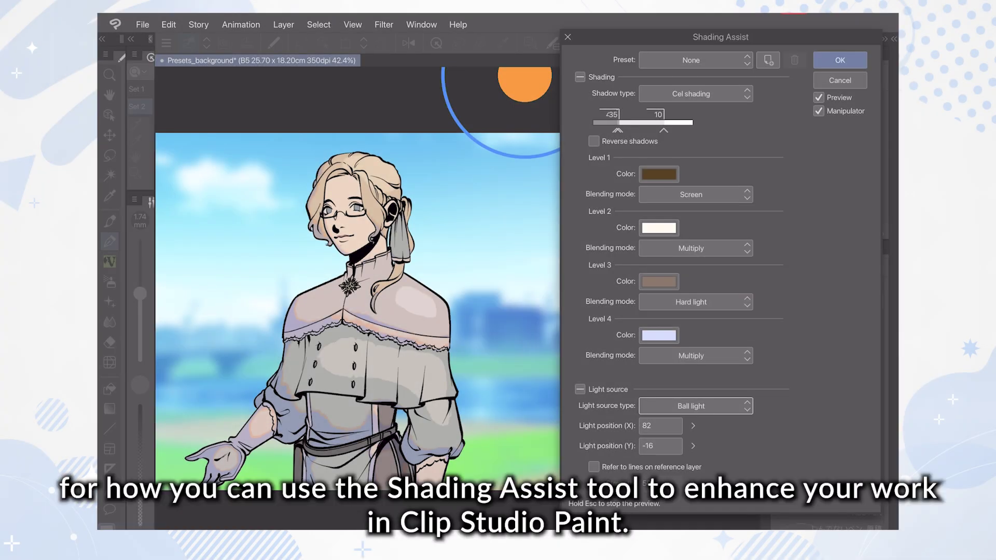
Try the Standard preset and replace it with the Simple light preset.
click(696, 94)
click(677, 123)
click(695, 61)
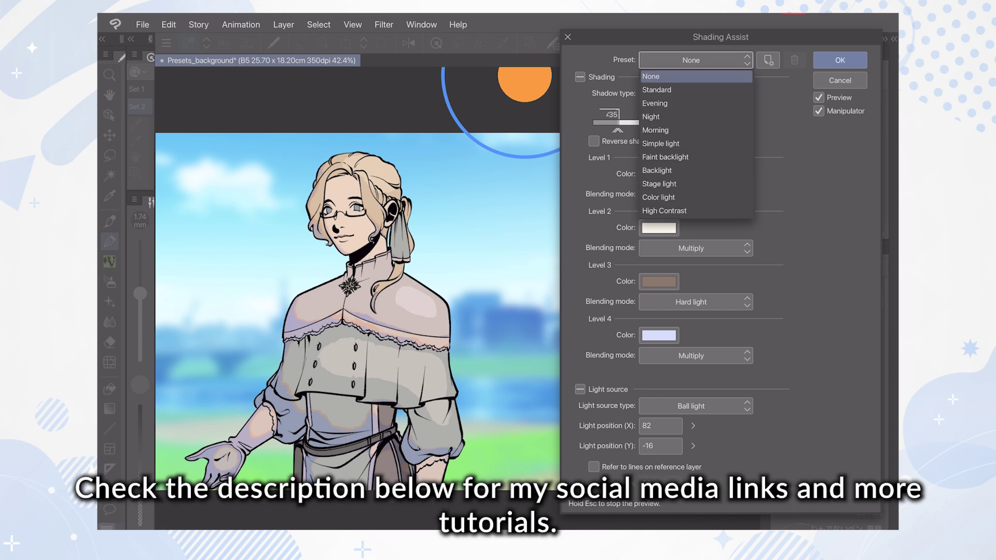
click(675, 90)
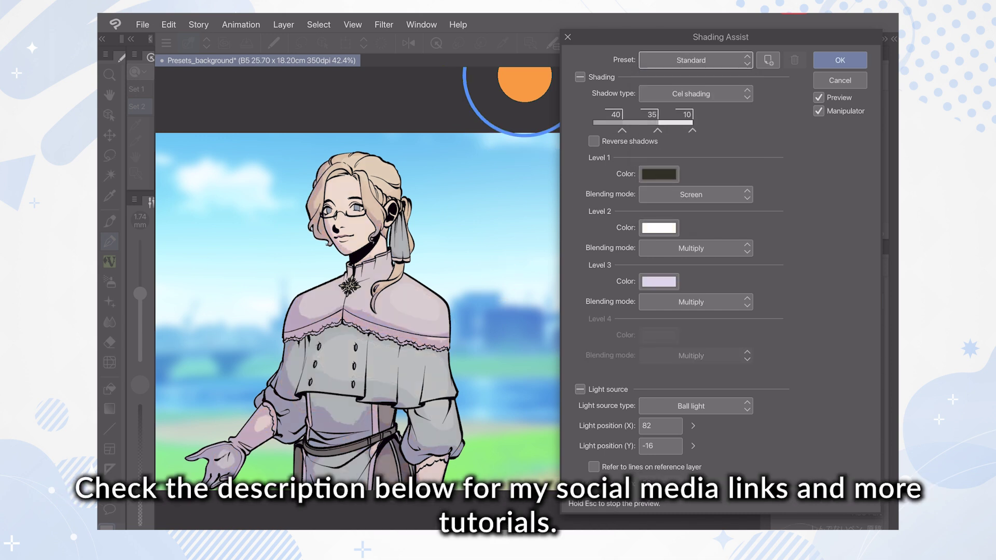
click(696, 60)
click(675, 144)
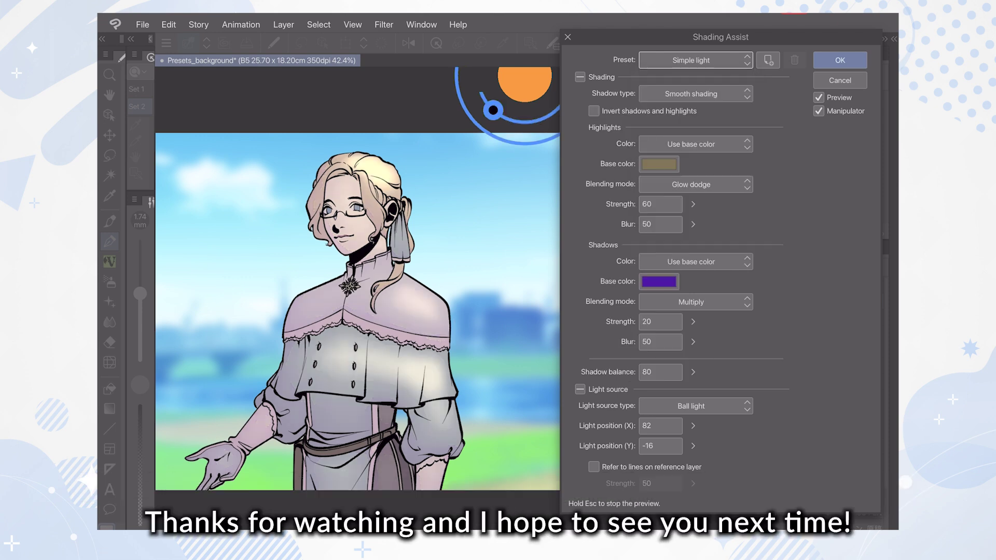